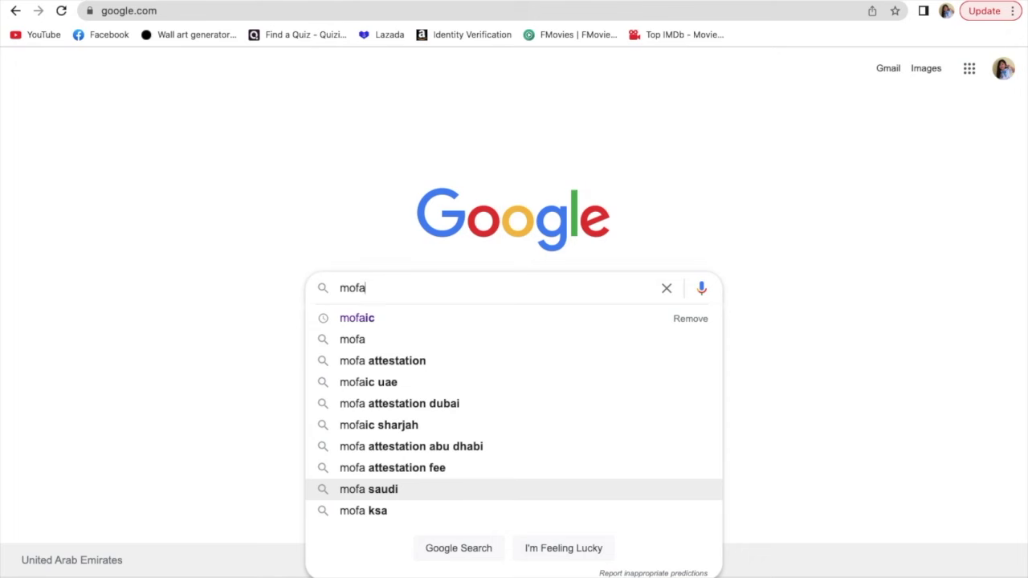
- Search Google for "mofaic" and open the ministry's page on attestation of official documents
{"action": "type", "text": "ic"}
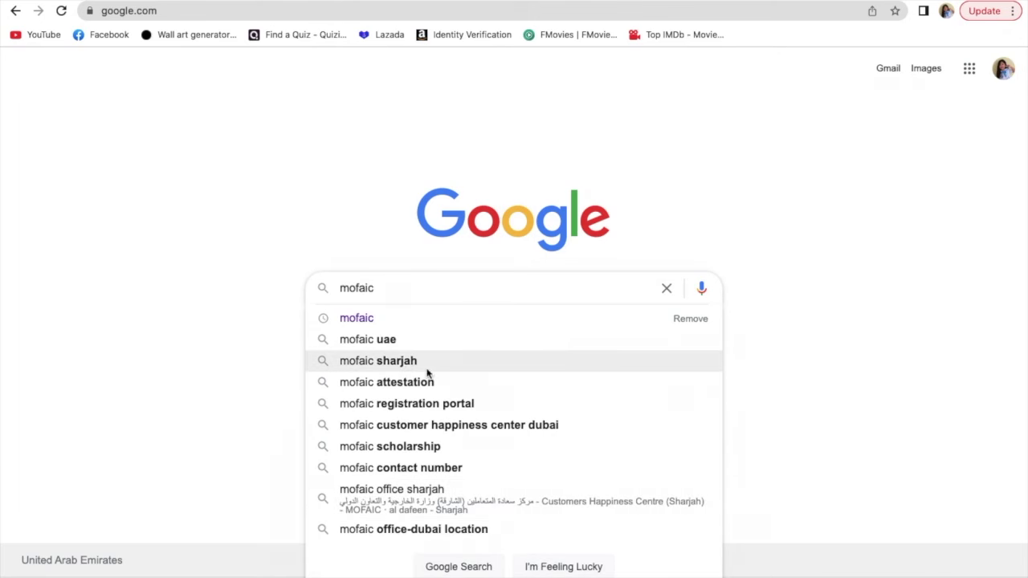
{"action": "left_click", "coordinate": [373, 318]}
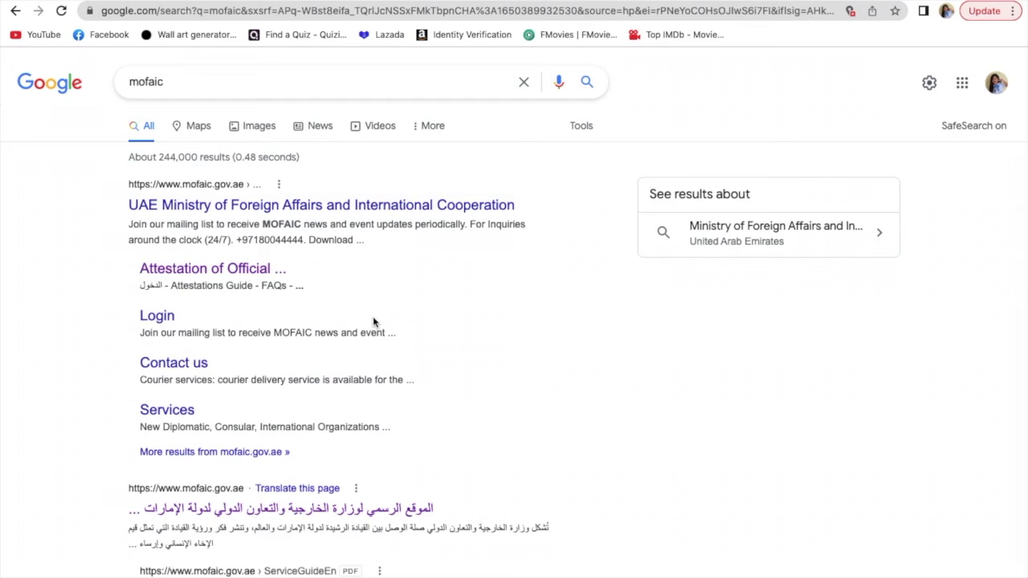
{"action": "left_click", "coordinate": [241, 272]}
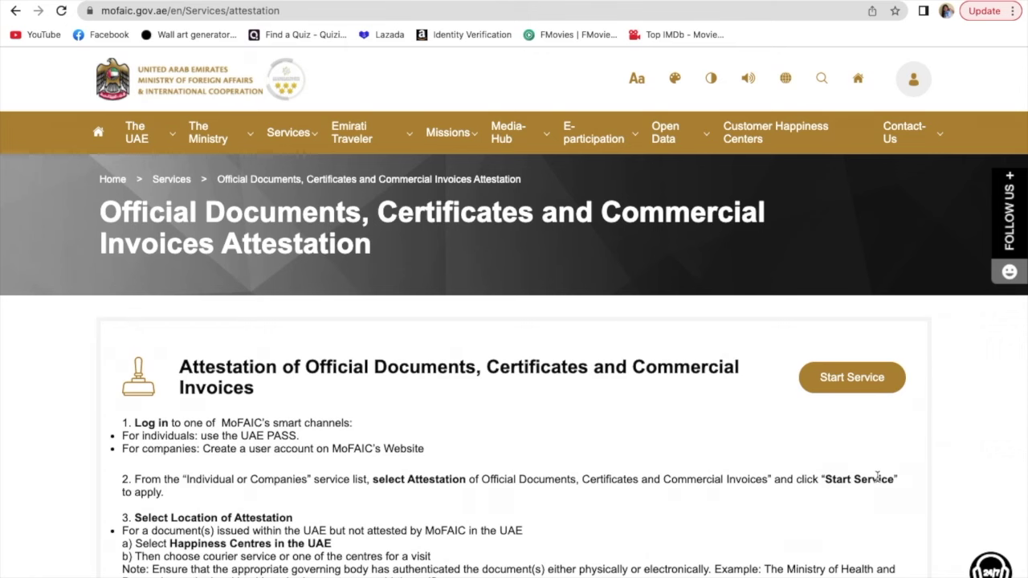
- Review the attestation instructions, service details and beneficiaries, and start the attestation service
{"action": "scroll", "coordinate": [879, 477], "scroll_direction": "down", "scroll_amount": 3}
{"action": "scroll", "coordinate": [877, 475], "scroll_direction": "down", "scroll_amount": 5}
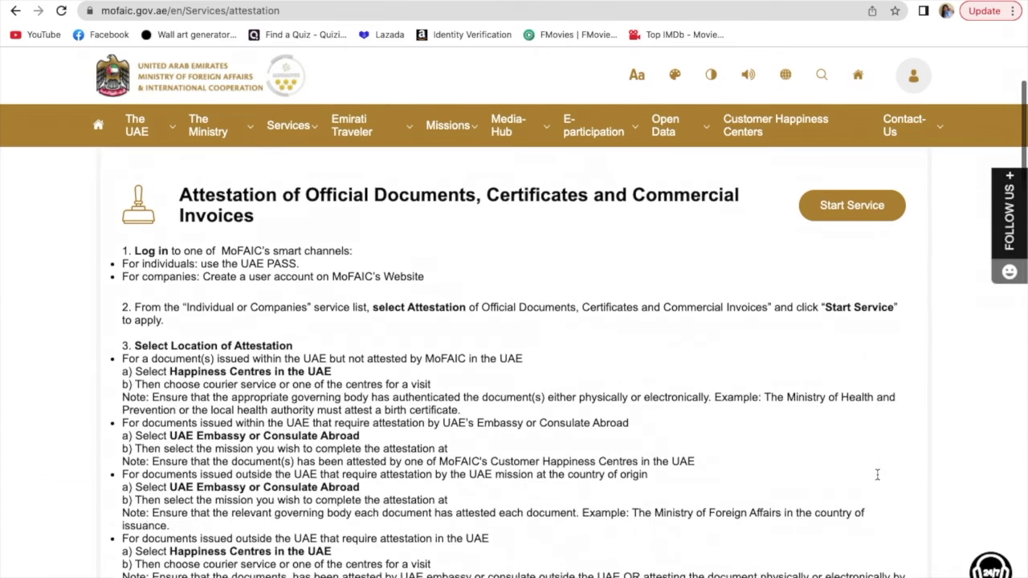
{"action": "scroll", "coordinate": [877, 480], "scroll_direction": "down", "scroll_amount": 3}
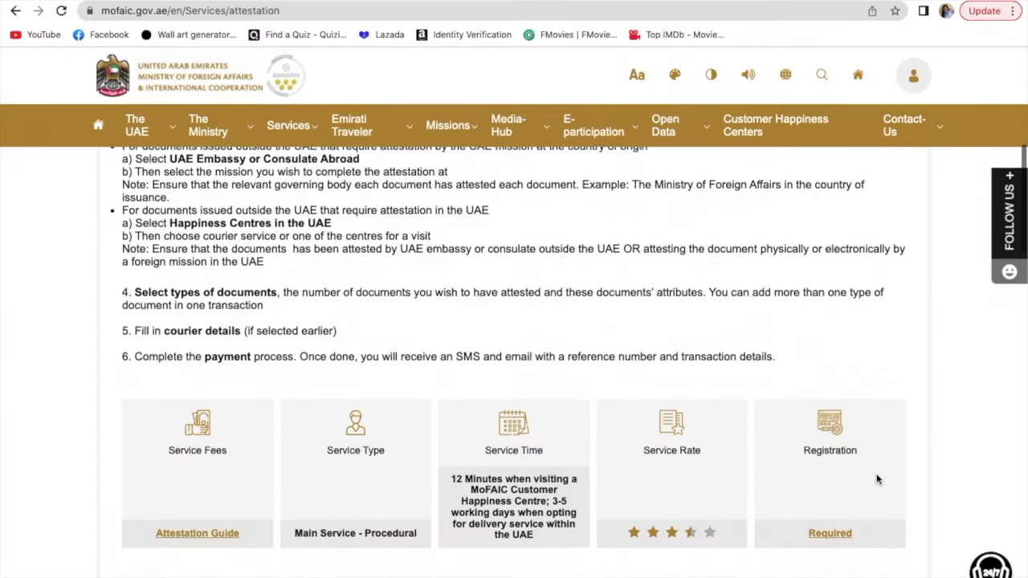
{"action": "scroll", "coordinate": [878, 480], "scroll_direction": "down", "scroll_amount": 2}
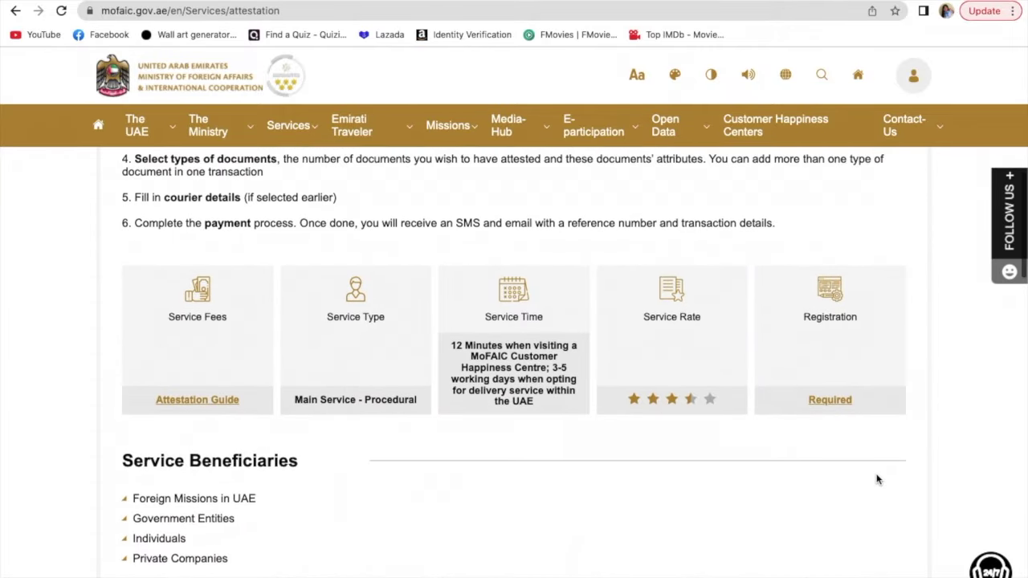
{"action": "scroll", "coordinate": [877, 479], "scroll_direction": "up", "scroll_amount": 8}
{"action": "scroll", "coordinate": [877, 479], "scroll_direction": "up", "scroll_amount": 2}
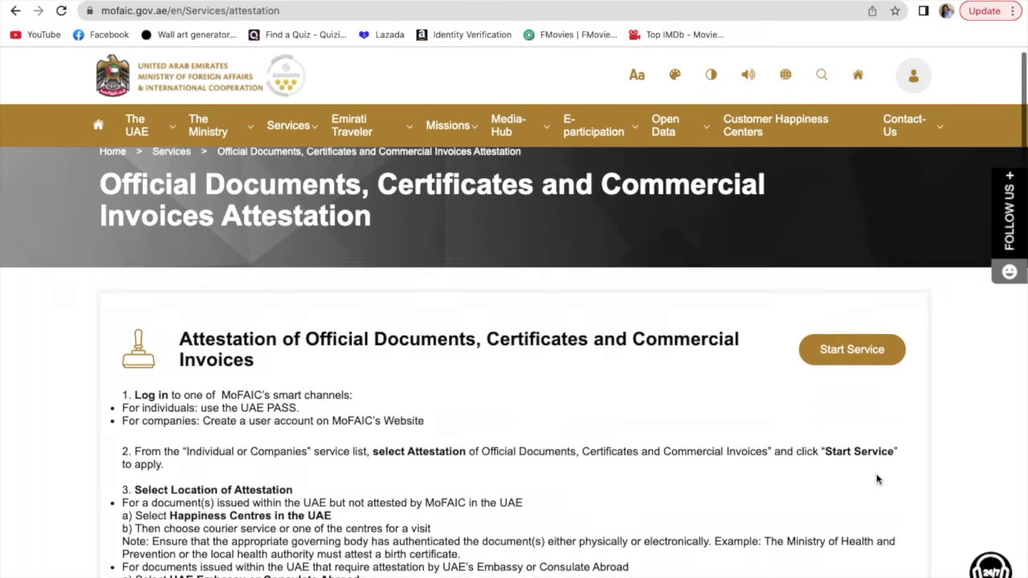
{"action": "left_click", "coordinate": [861, 391]}
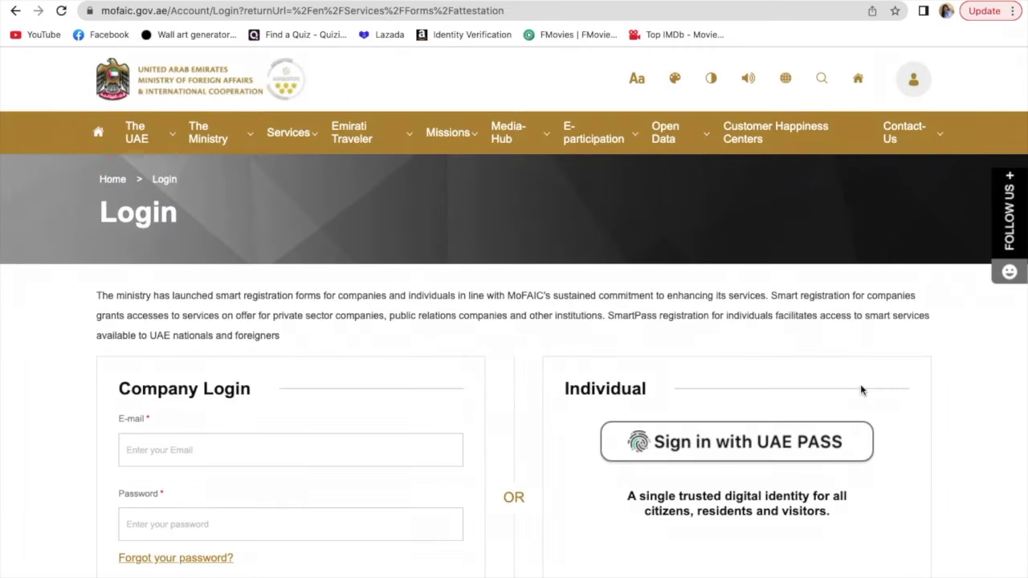
- Sign in as an individual with UAE PASS
{"action": "scroll", "coordinate": [861, 385], "scroll_direction": "down", "scroll_amount": 2}
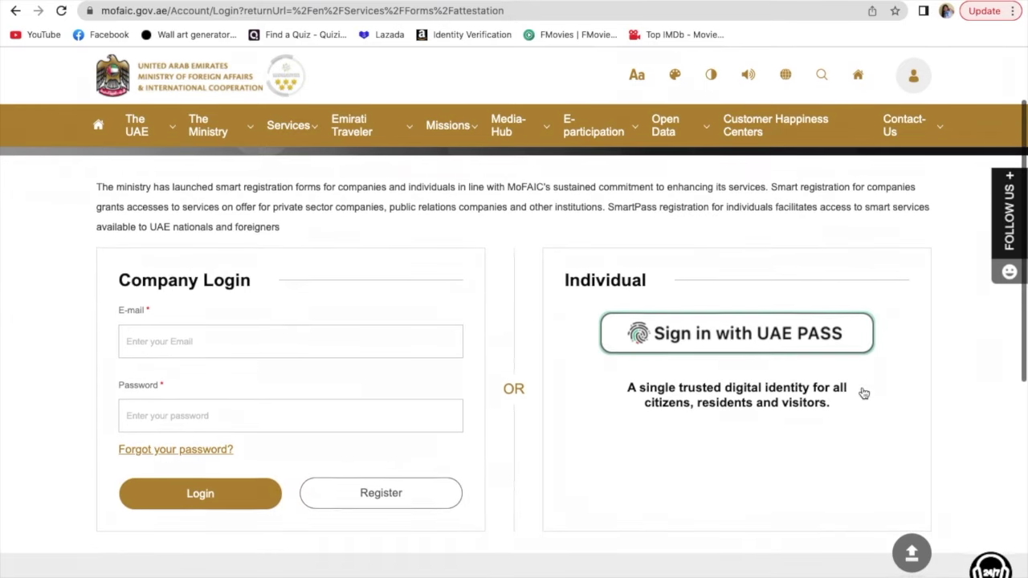
{"action": "left_click", "coordinate": [746, 351]}
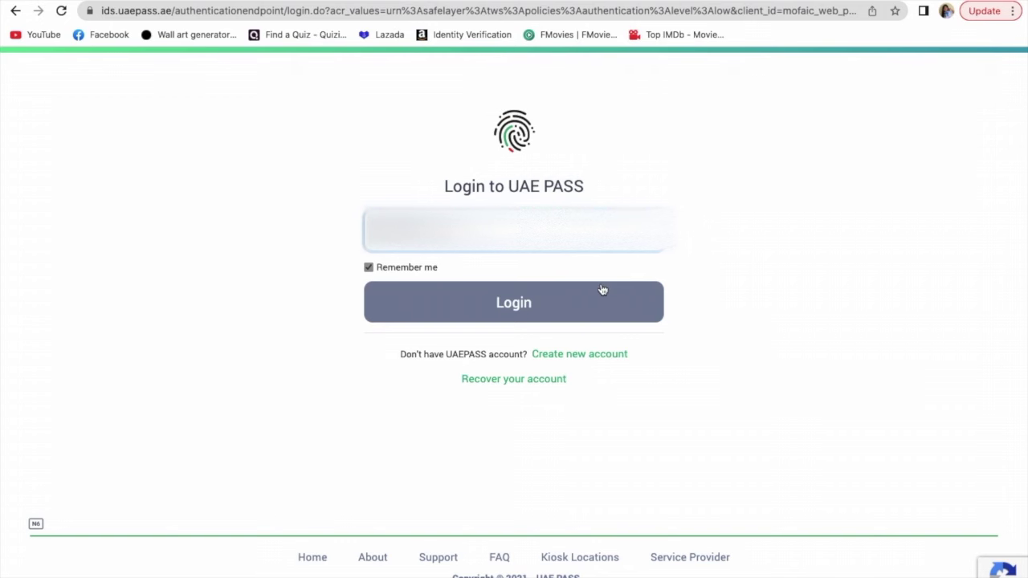
{"action": "left_click", "coordinate": [531, 312]}
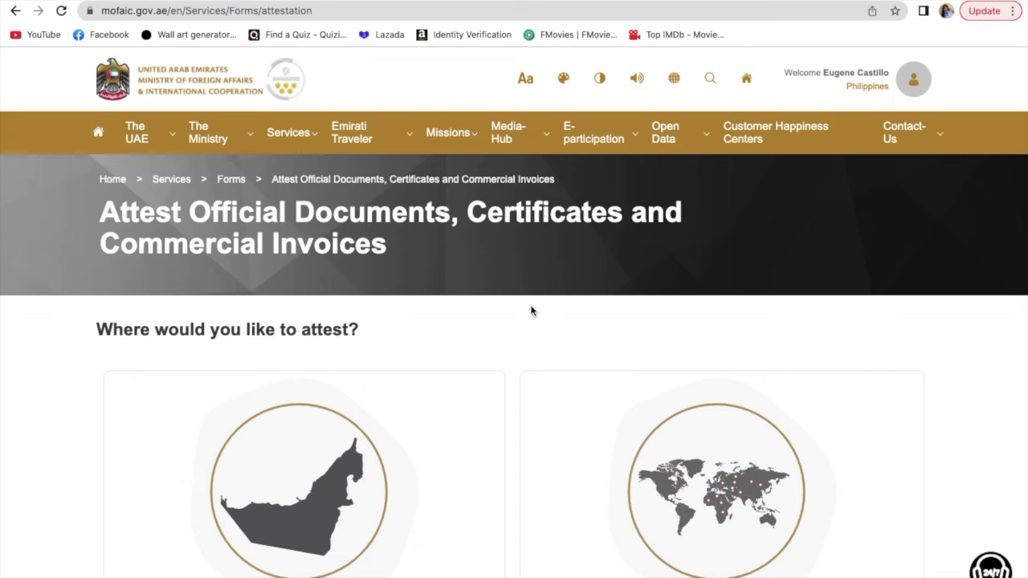
- Read the guidance on where to attest and choose Happiness Centers in the UAE
{"action": "scroll", "coordinate": [531, 311], "scroll_direction": "down", "scroll_amount": 4}
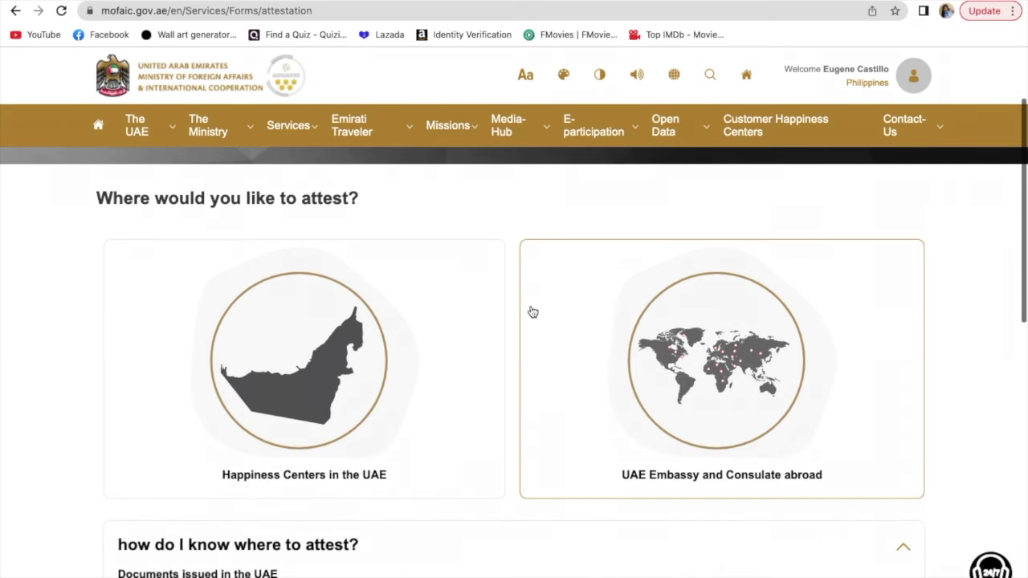
{"action": "scroll", "coordinate": [531, 311], "scroll_direction": "down", "scroll_amount": 1}
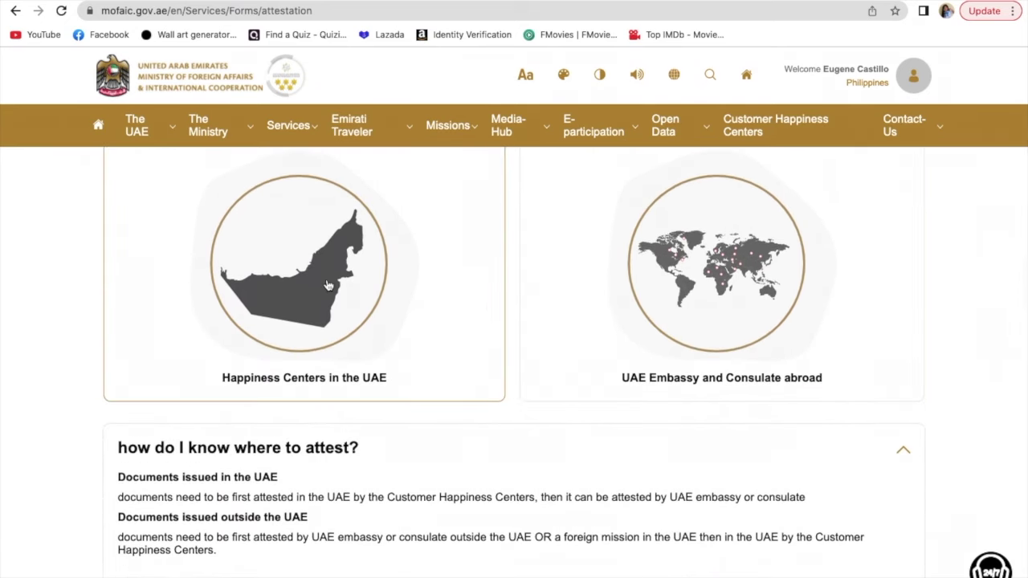
{"action": "scroll", "coordinate": [328, 286], "scroll_direction": "down", "scroll_amount": 2}
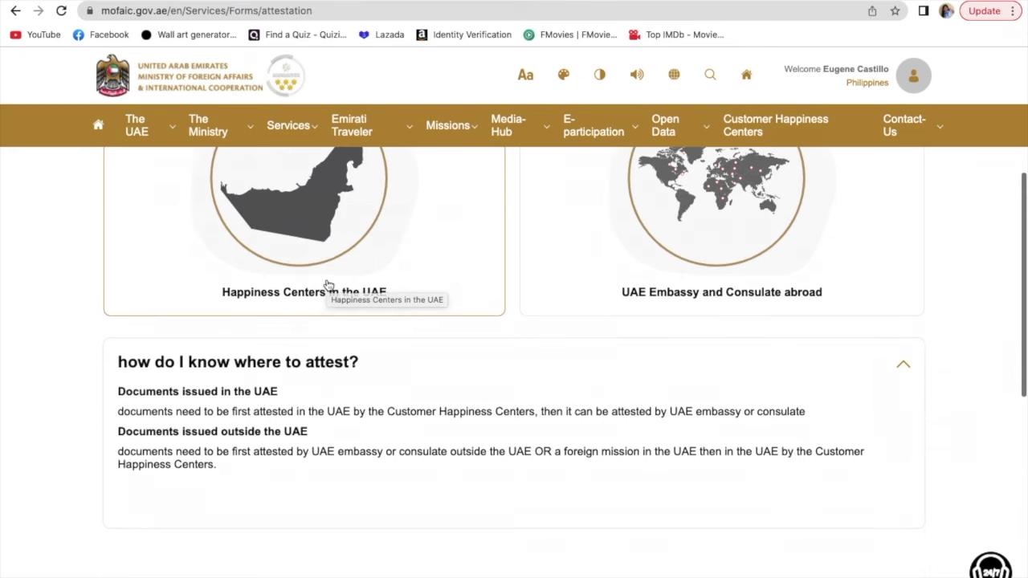
{"action": "scroll", "coordinate": [328, 285], "scroll_direction": "down", "scroll_amount": 3}
{"action": "scroll", "coordinate": [328, 286], "scroll_direction": "down", "scroll_amount": 1}
{"action": "scroll", "coordinate": [327, 282], "scroll_direction": "up", "scroll_amount": 5}
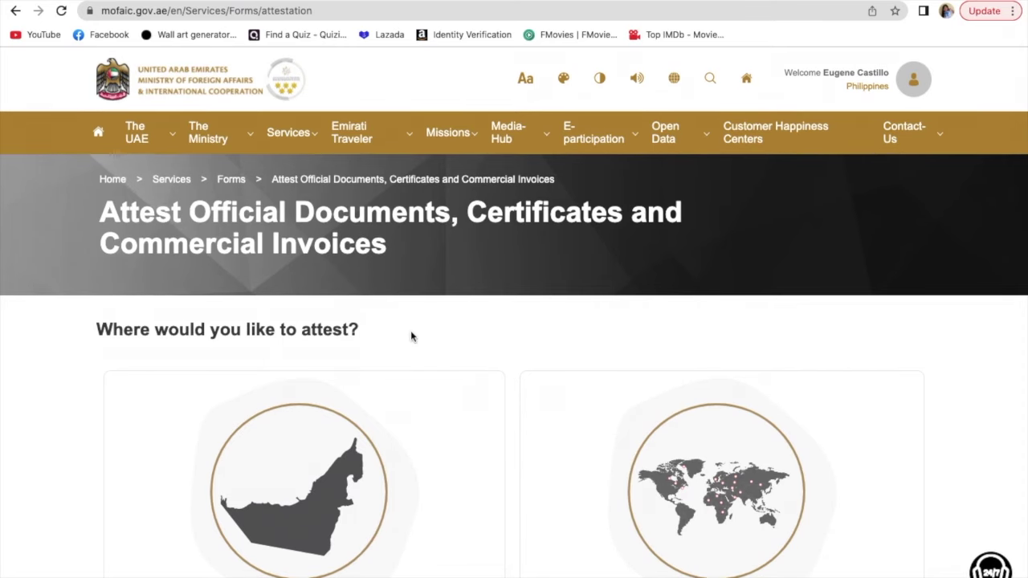
{"action": "scroll", "coordinate": [414, 334], "scroll_direction": "down", "scroll_amount": 3}
{"action": "left_click", "coordinate": [324, 318]}
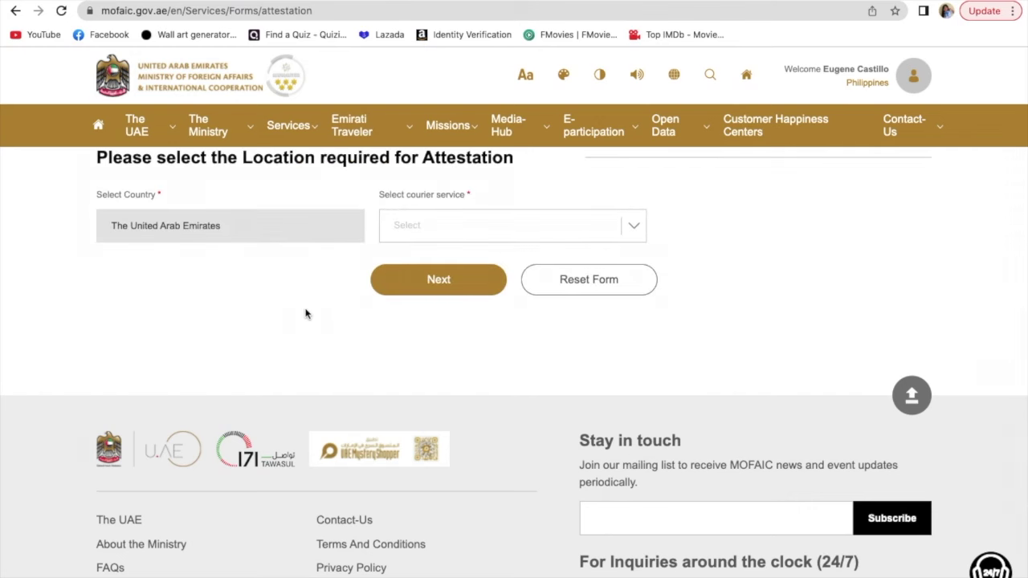
- Select Courier Service (Aramex) as the courier service and continue to the application form
{"action": "scroll", "coordinate": [305, 314], "scroll_direction": "up", "scroll_amount": 1}
{"action": "scroll", "coordinate": [305, 313], "scroll_direction": "down", "scroll_amount": 1}
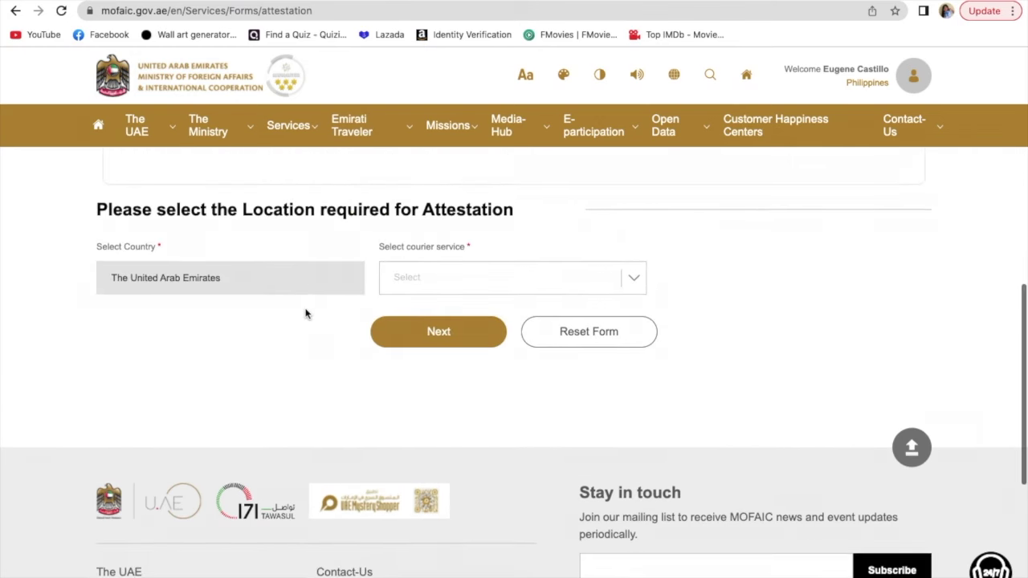
{"action": "left_click", "coordinate": [635, 279]}
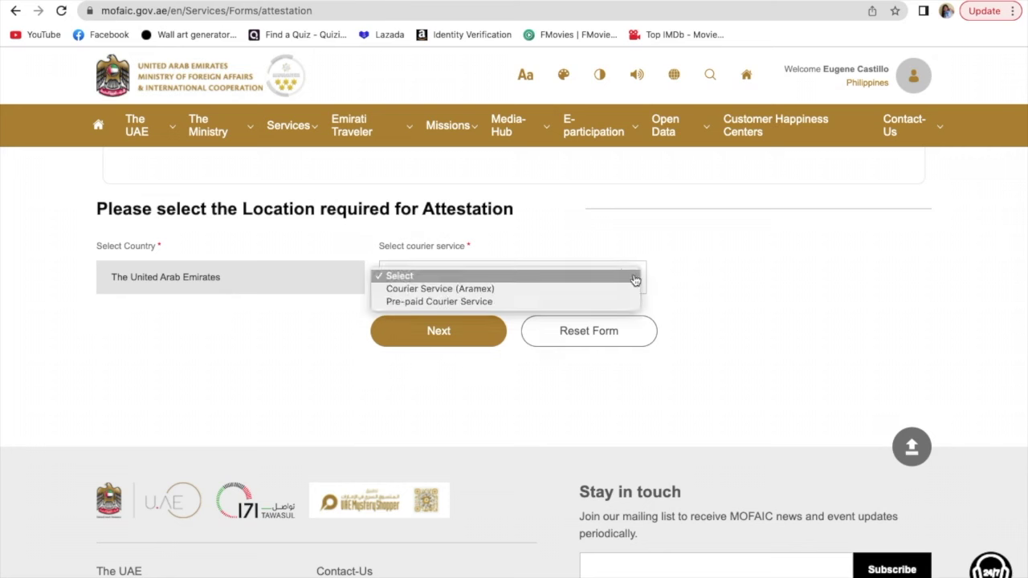
{"action": "left_click", "coordinate": [586, 289]}
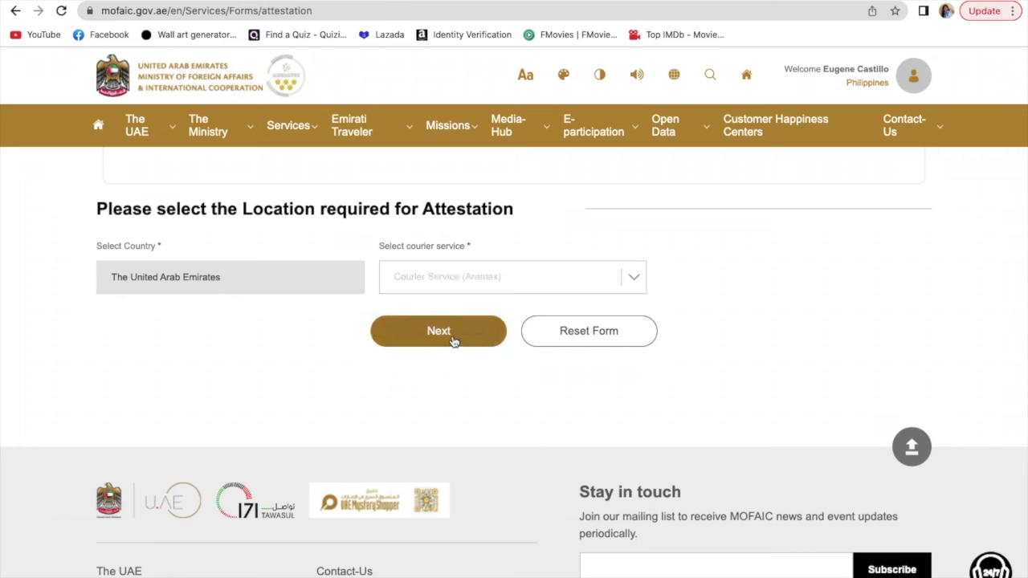
{"action": "left_click", "coordinate": [452, 342]}
- Choose Individual Affairs Documents or Certificate of Origin as the document type and set the document's origin to Issued from UAE
{"action": "scroll", "coordinate": [453, 341], "scroll_direction": "up", "scroll_amount": 3}
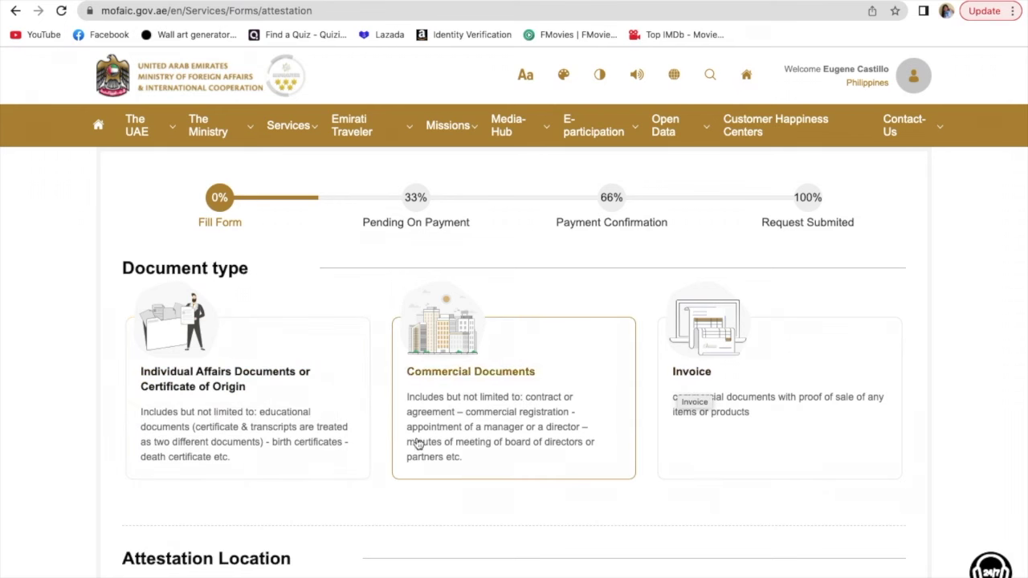
{"action": "left_click", "coordinate": [206, 392]}
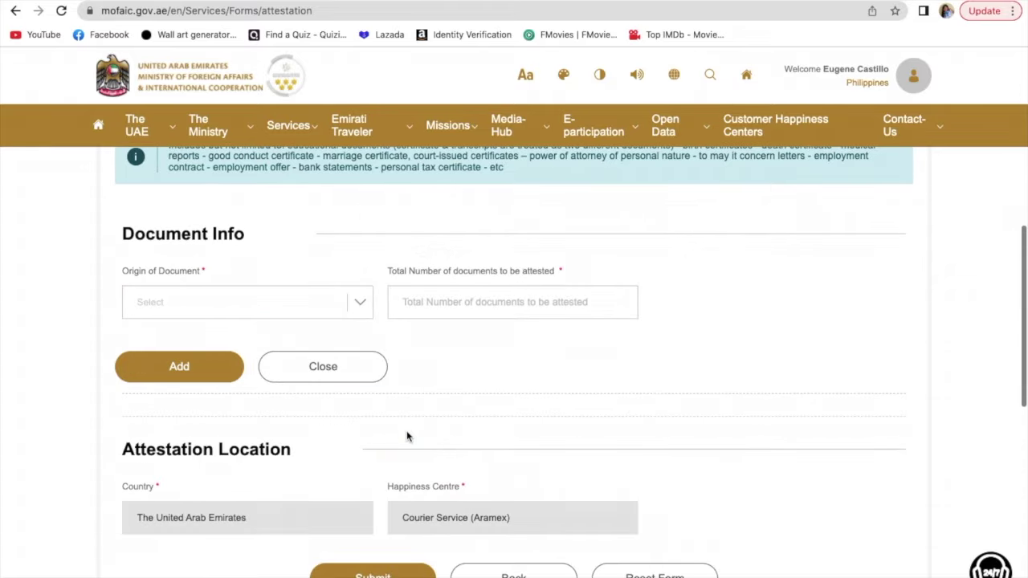
{"action": "left_click", "coordinate": [367, 306]}
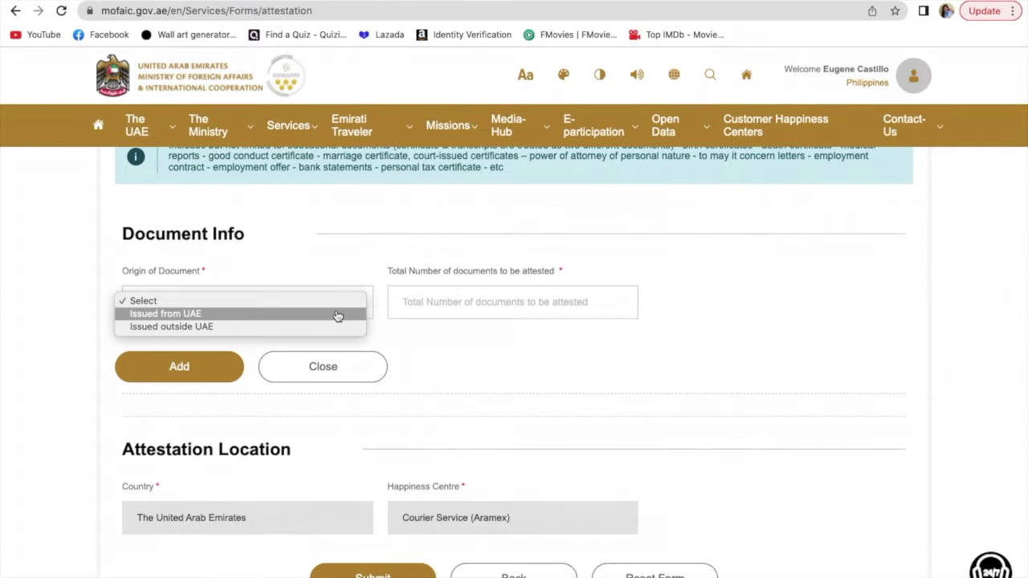
{"action": "left_click", "coordinate": [334, 314]}
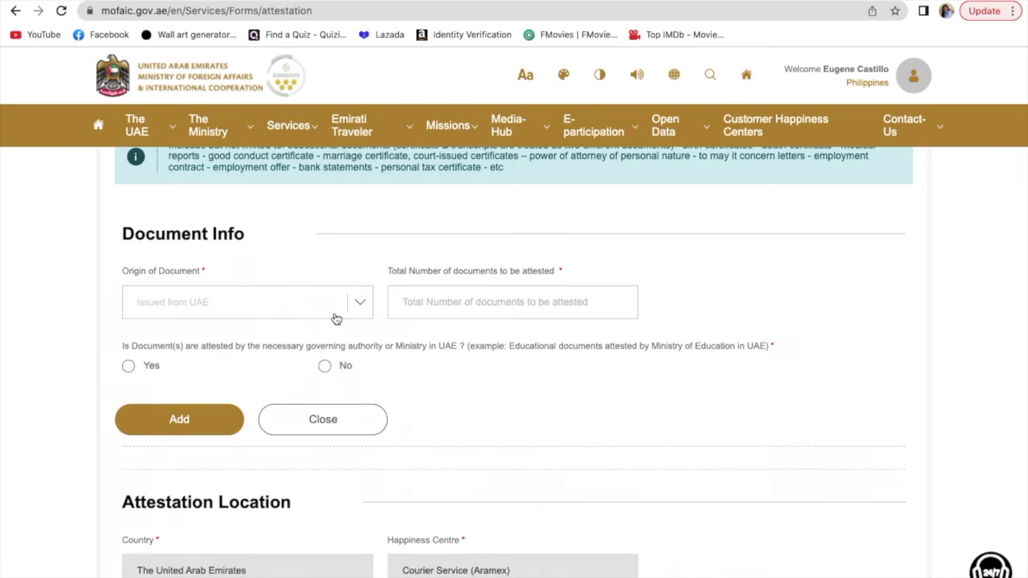
- Set the number of documents to 1, answer Yes to attestation by the necessary governing authority, and add the document
{"action": "left_click", "coordinate": [459, 305]}
{"action": "type", "text": "1"}
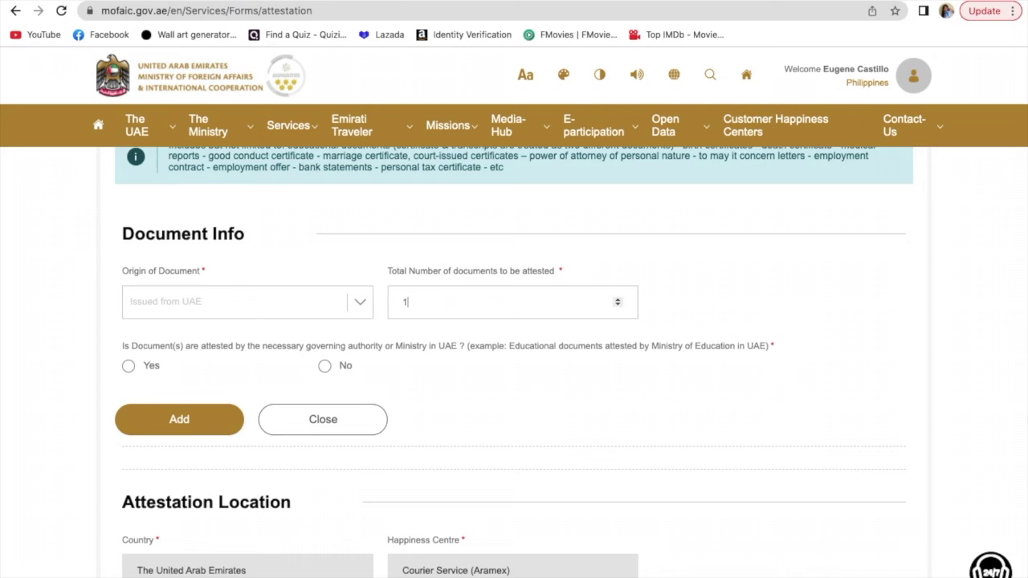
{"action": "left_click", "coordinate": [128, 368]}
{"action": "scroll", "coordinate": [230, 376], "scroll_direction": "down", "scroll_amount": 2}
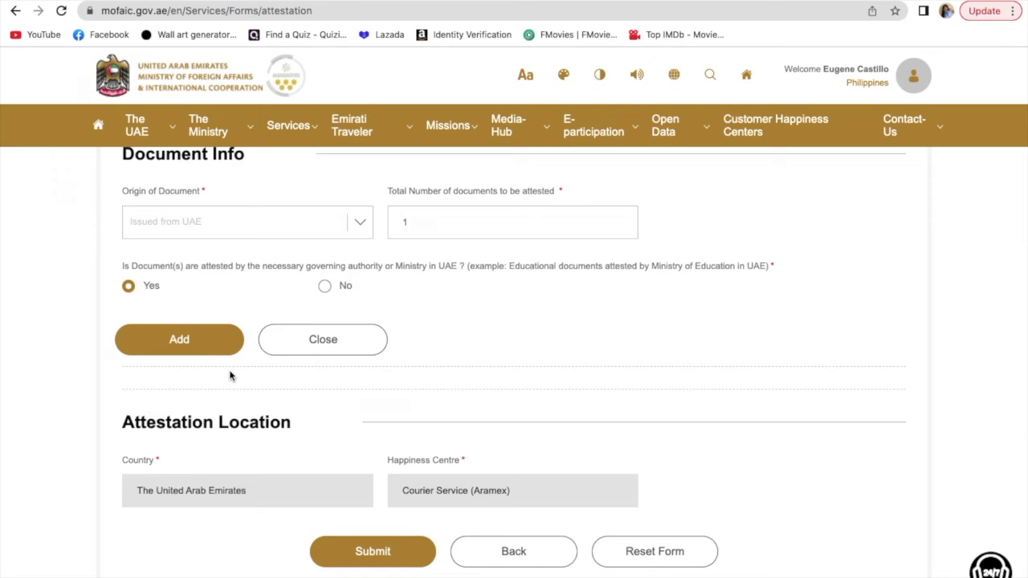
{"action": "left_click", "coordinate": [195, 344]}
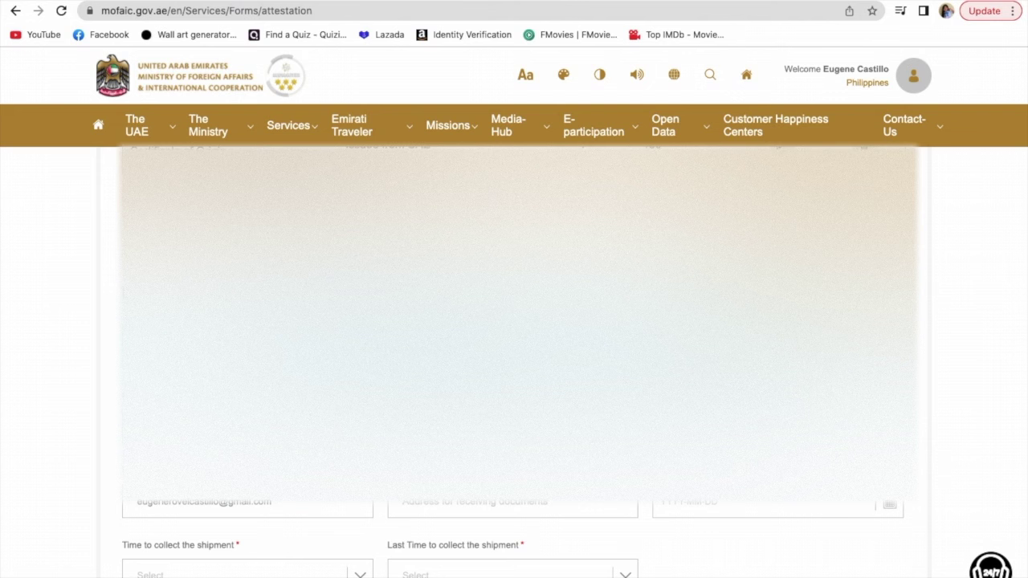
- Complete the courier details in the delivery info section, choosing the time and last time to collect the shipment
{"action": "scroll", "coordinate": [400, 532], "scroll_direction": "down", "scroll_amount": 2}
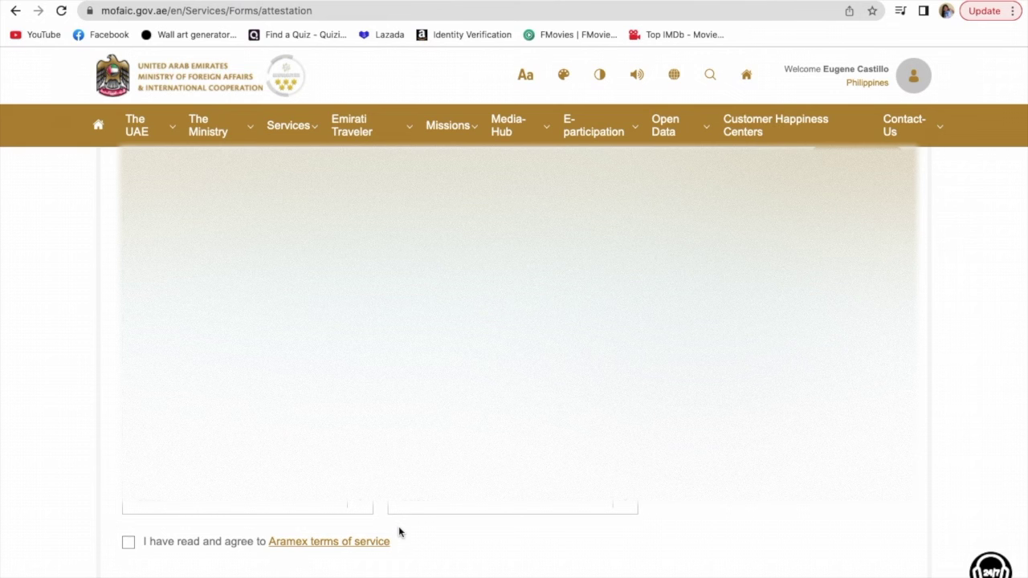
{"action": "scroll", "coordinate": [398, 526], "scroll_direction": "down", "scroll_amount": 1}
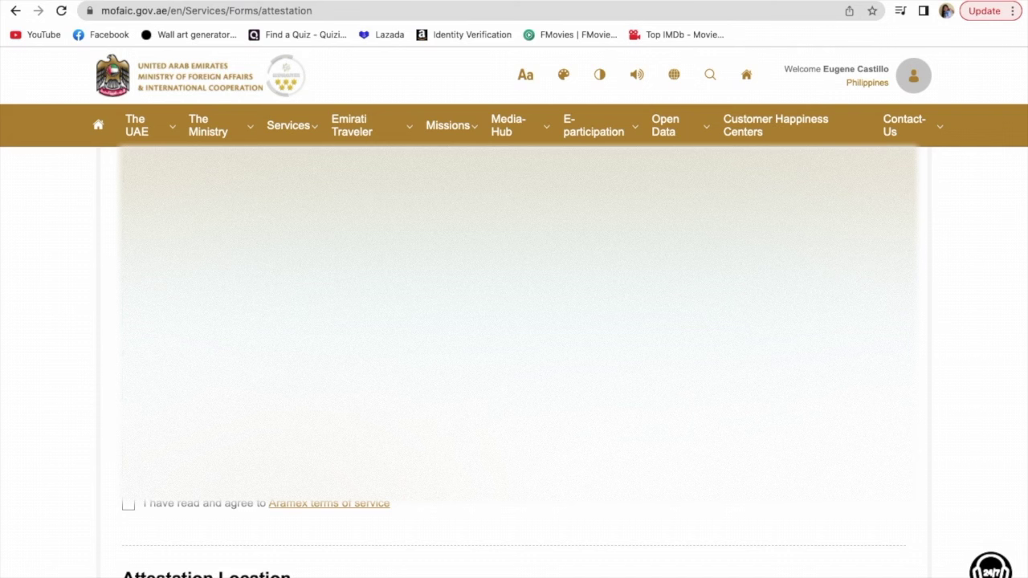
{"action": "scroll", "coordinate": [514, 361], "scroll_direction": "up", "scroll_amount": 1}
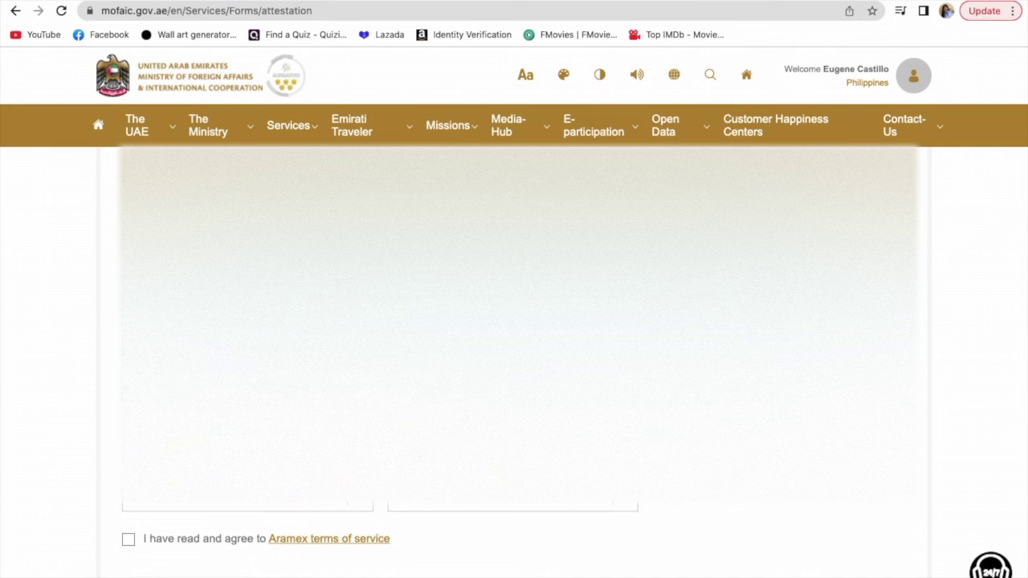
{"action": "scroll", "coordinate": [514, 362], "scroll_direction": "down", "scroll_amount": 1}
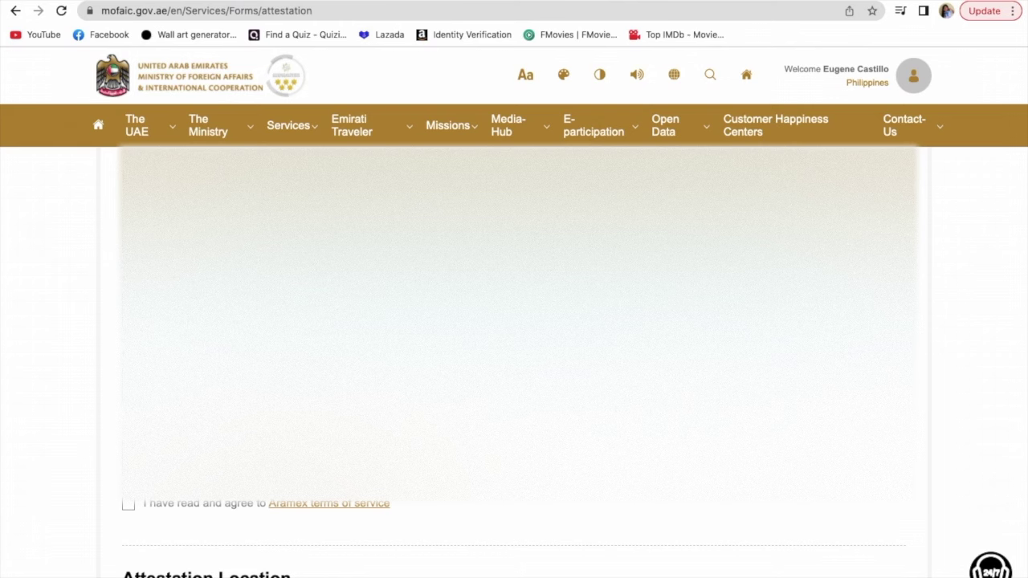
{"action": "scroll", "coordinate": [514, 522], "scroll_direction": "down", "scroll_amount": 5}
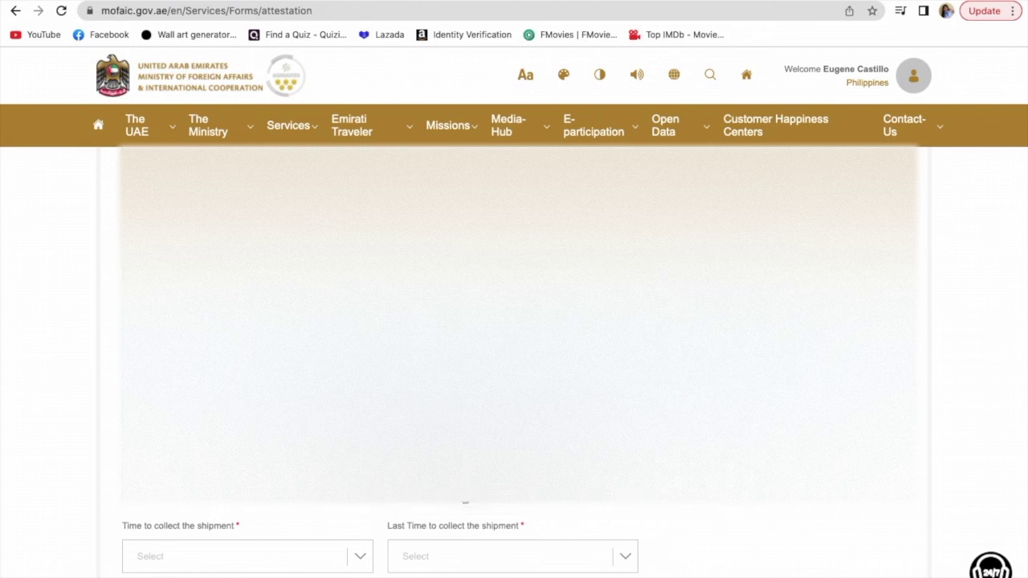
{"action": "scroll", "coordinate": [514, 361], "scroll_direction": "down", "scroll_amount": 3}
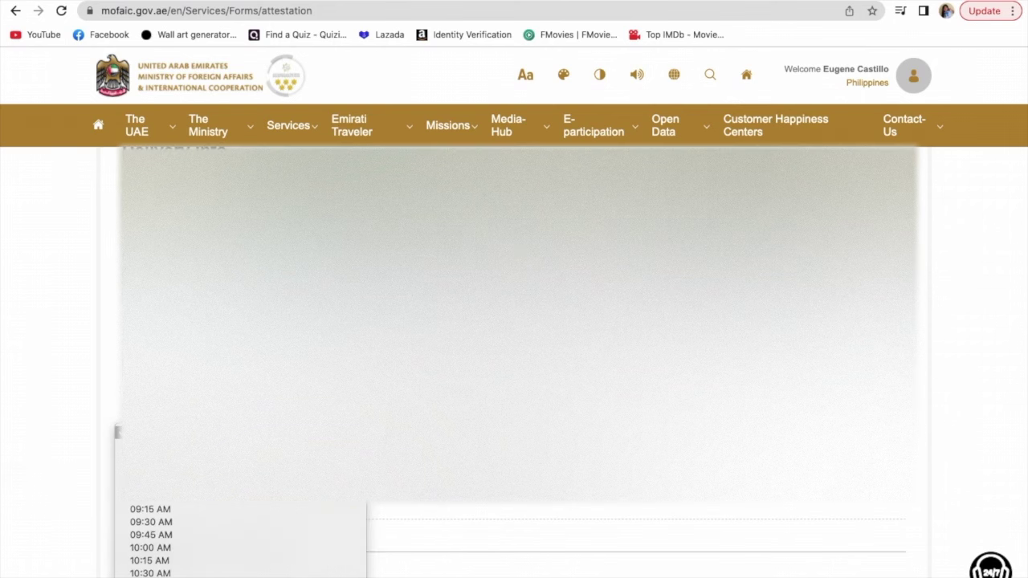
{"action": "scroll", "coordinate": [201, 510], "scroll_direction": "down", "scroll_amount": 1}
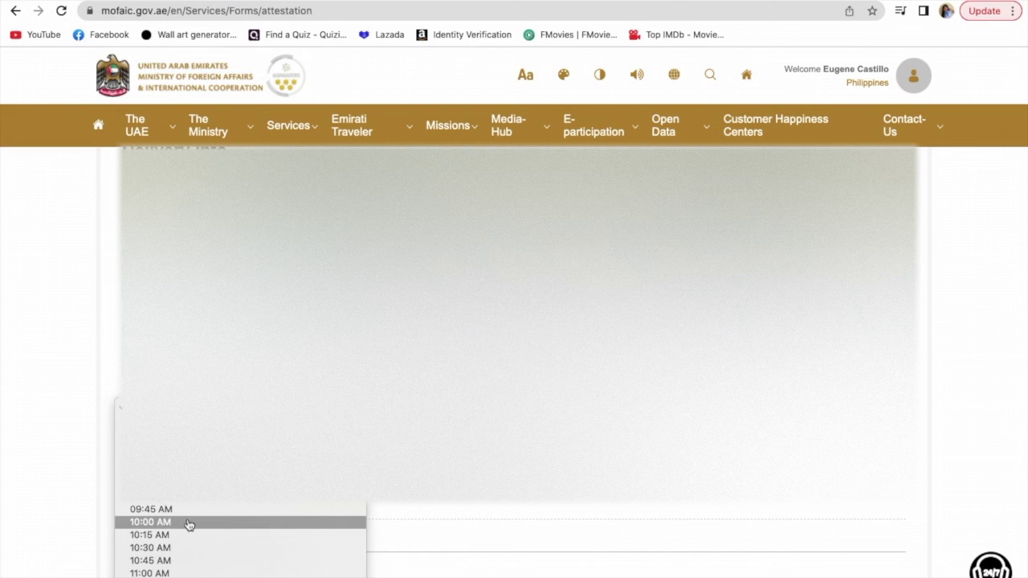
{"action": "scroll", "coordinate": [188, 525], "scroll_direction": "down", "scroll_amount": 3}
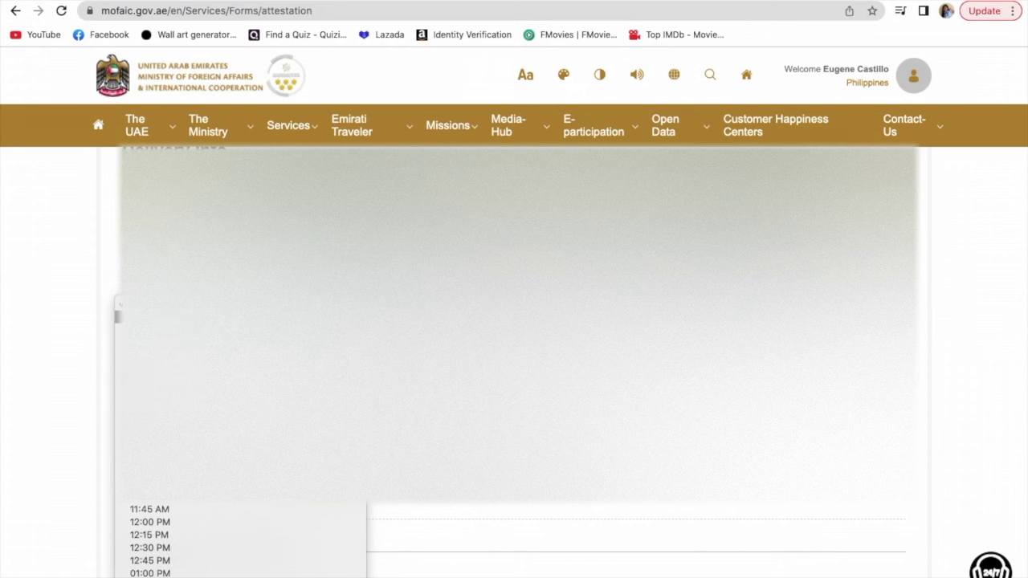
{"action": "left_click", "coordinate": [118, 317]}
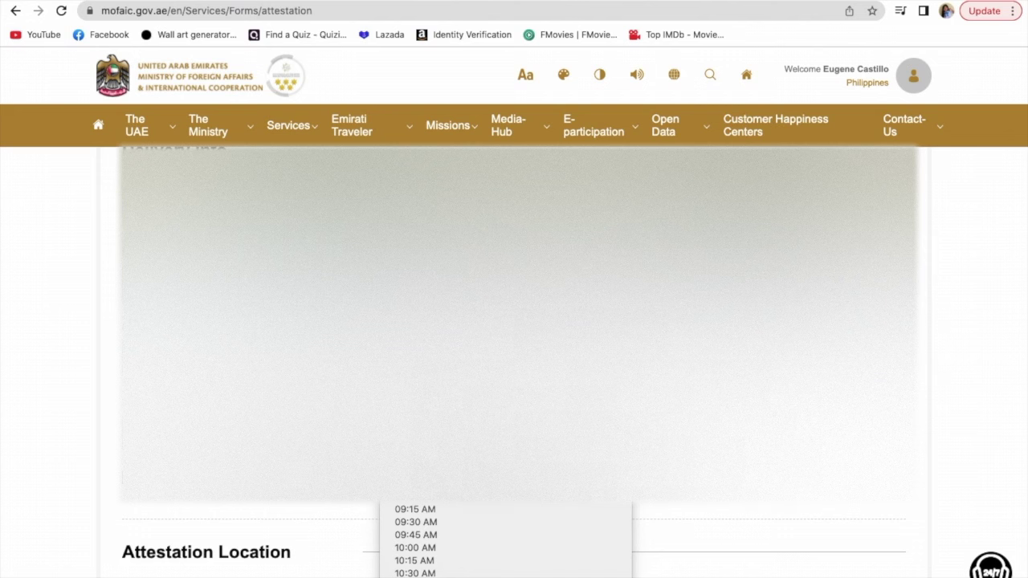
{"action": "left_click", "coordinate": [482, 508]}
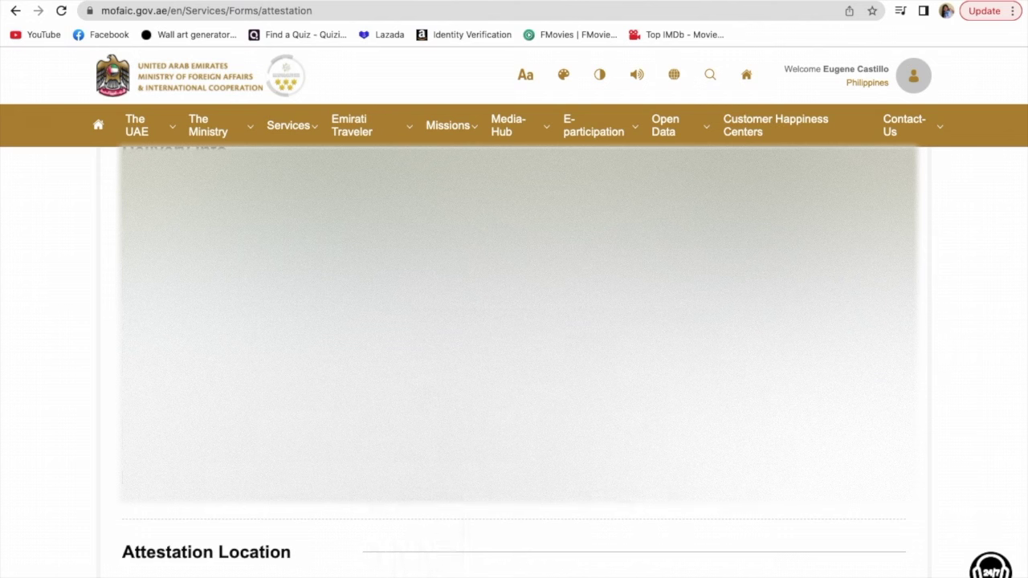
{"action": "key", "text": "Tab"}
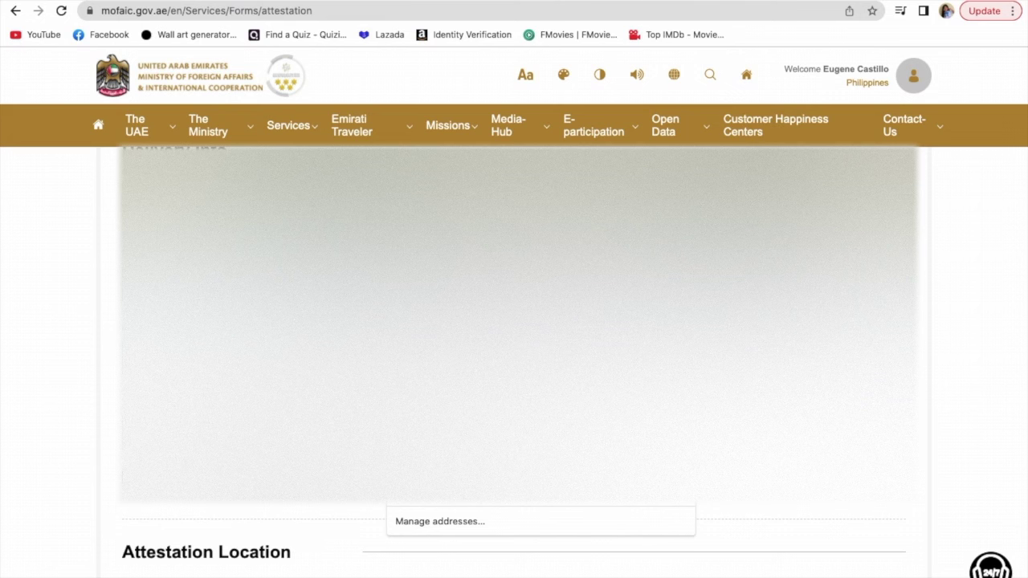
{"action": "key", "text": "Escape"}
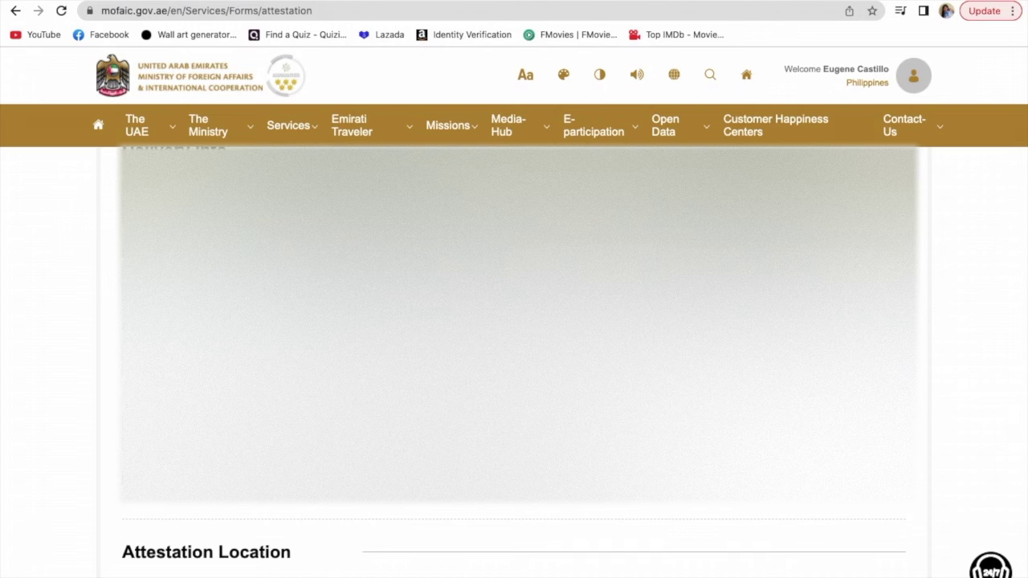
- Submit the completed attestation form with the Aramex terms of service accepted, and confirm the submission
{"action": "scroll", "coordinate": [514, 530], "scroll_direction": "down", "scroll_amount": 5}
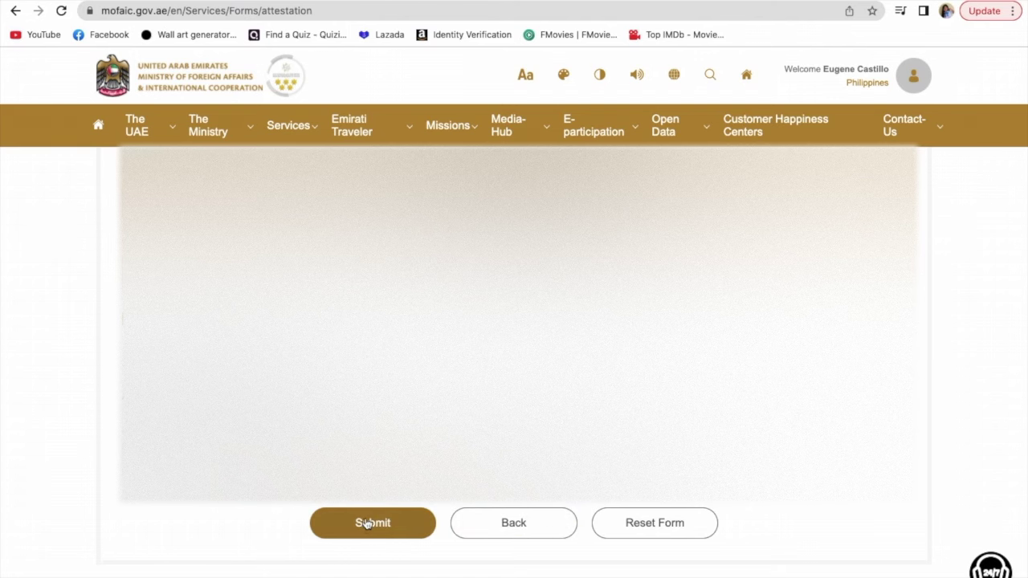
{"action": "scroll", "coordinate": [367, 520], "scroll_direction": "up", "scroll_amount": 2}
{"action": "left_click", "coordinate": [374, 568]}
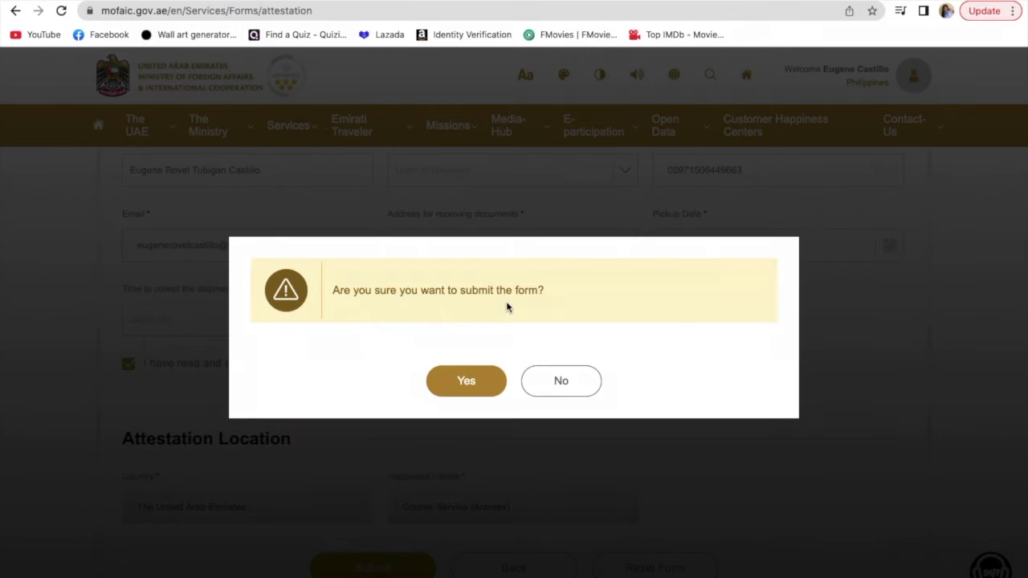
{"action": "left_click", "coordinate": [473, 386]}
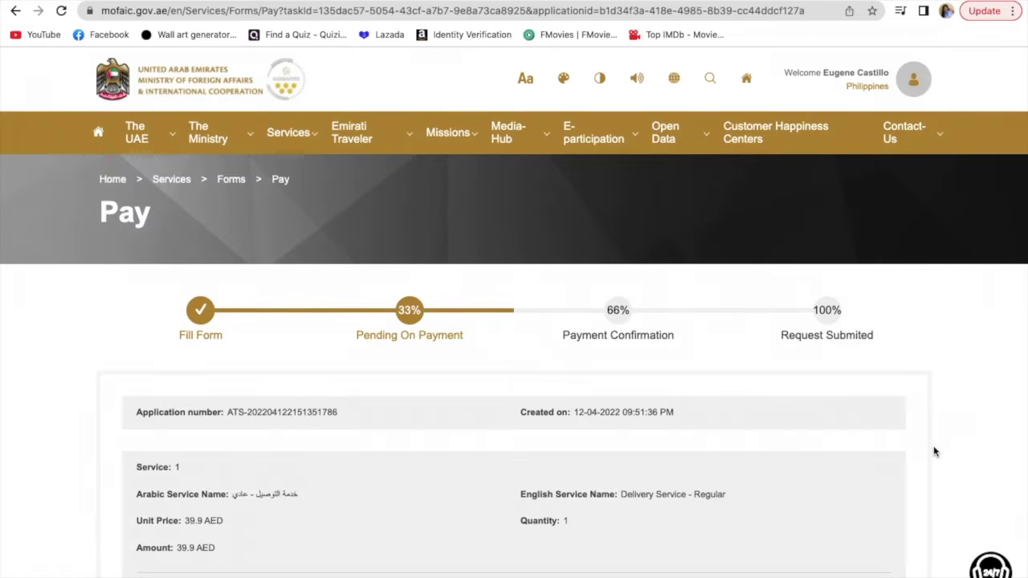
- Review the listed service charges, acknowledge that all stated information is valid, and continue to the payment checkout
{"action": "scroll", "coordinate": [877, 449], "scroll_direction": "down", "scroll_amount": 1}
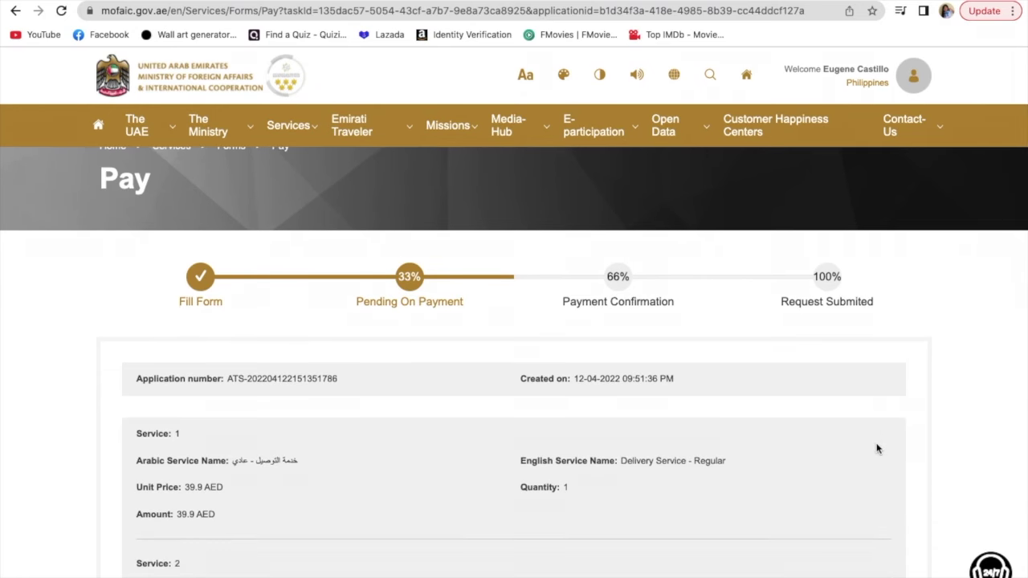
{"action": "scroll", "coordinate": [878, 449], "scroll_direction": "down", "scroll_amount": 3}
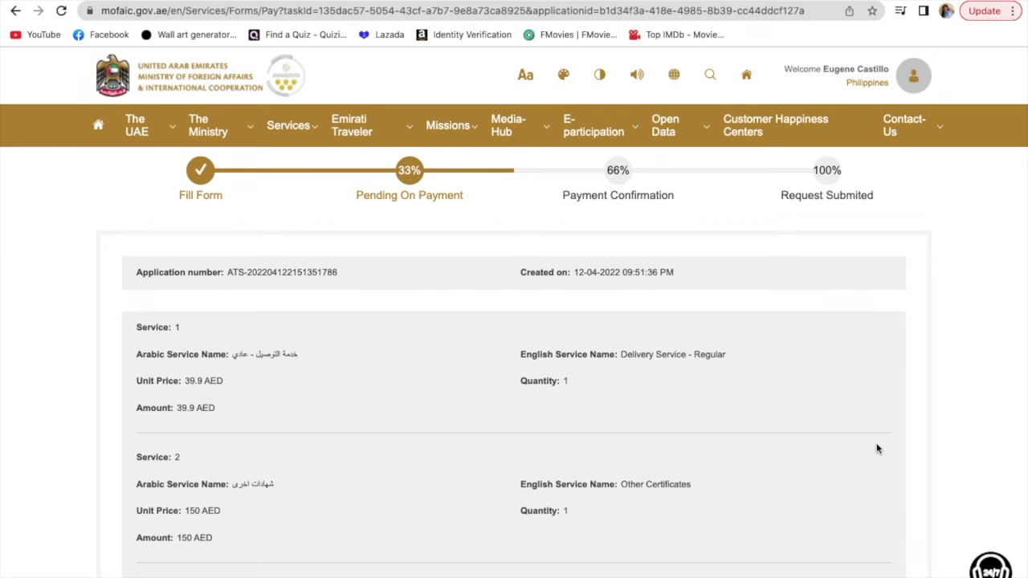
{"action": "scroll", "coordinate": [877, 449], "scroll_direction": "down", "scroll_amount": 1}
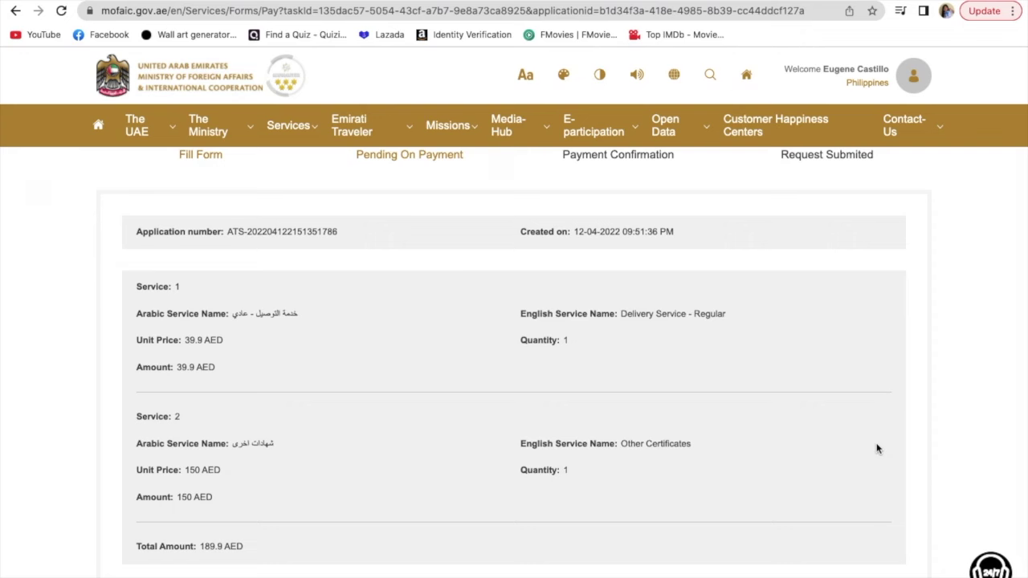
{"action": "scroll", "coordinate": [877, 449], "scroll_direction": "down", "scroll_amount": 1}
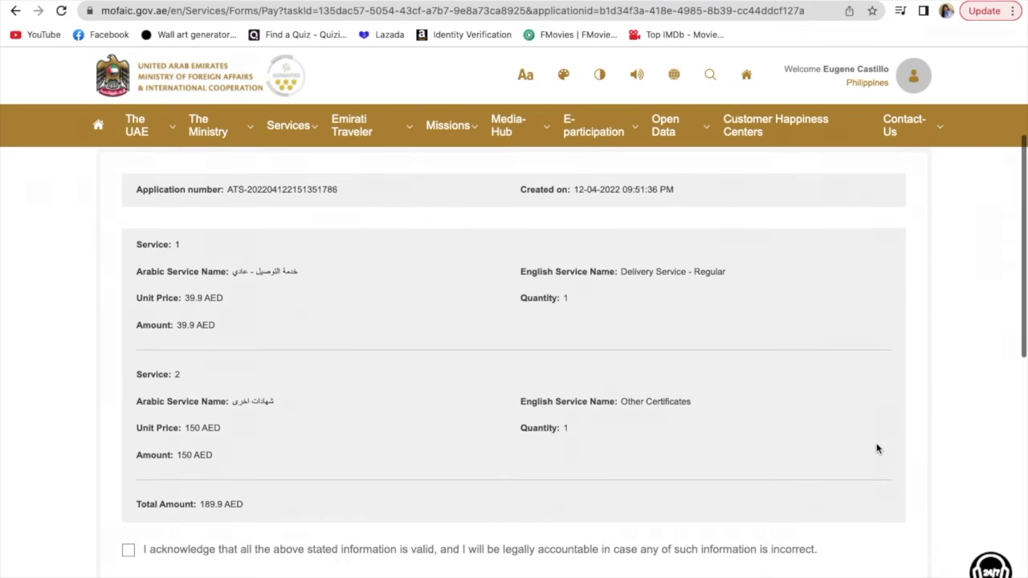
{"action": "scroll", "coordinate": [877, 449], "scroll_direction": "down", "scroll_amount": 2}
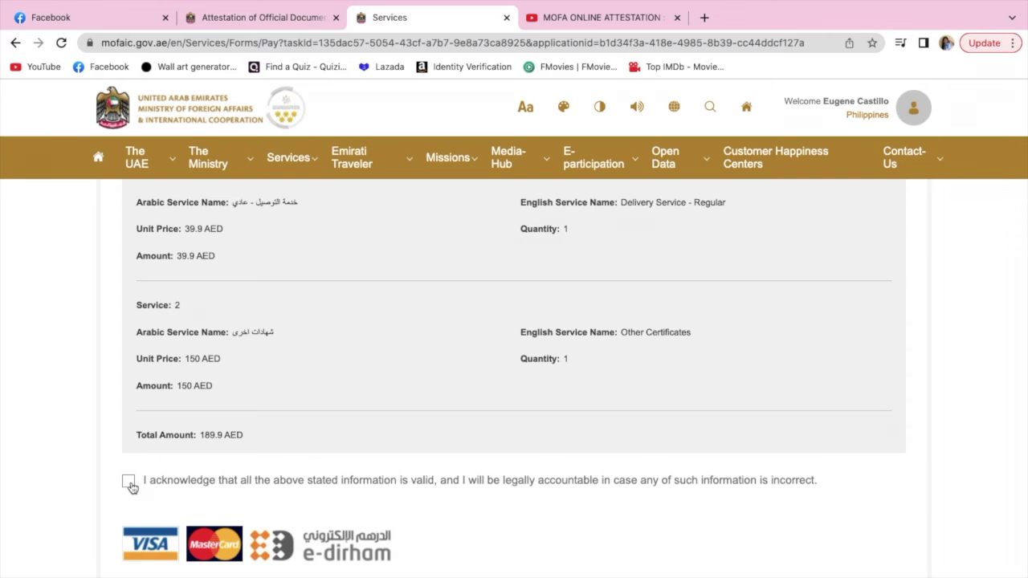
{"action": "left_click", "coordinate": [129, 482]}
{"action": "scroll", "coordinate": [484, 514], "scroll_direction": "down", "scroll_amount": 2}
{"action": "left_click", "coordinate": [434, 517]}
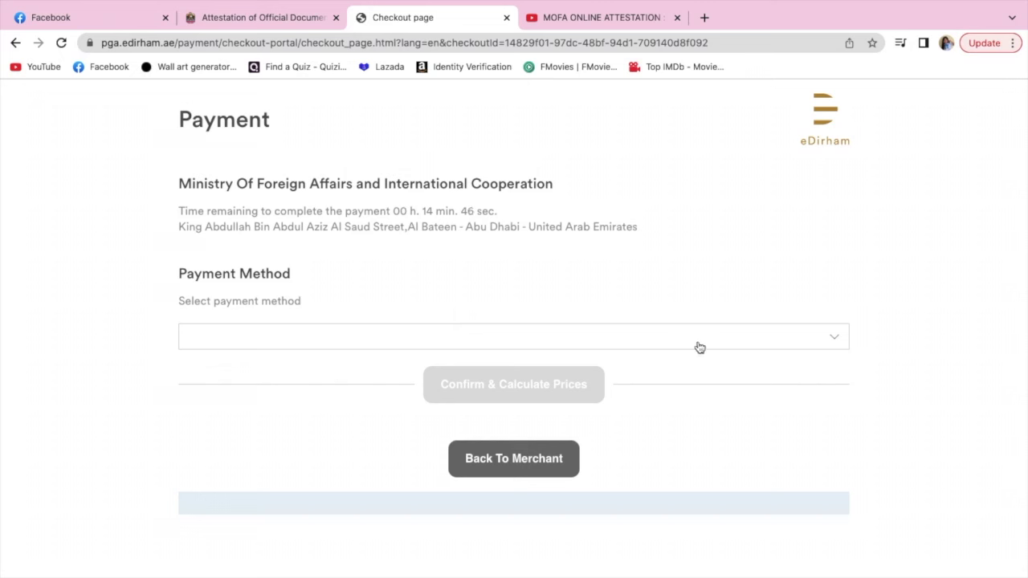
- Choose Credit or Debit card Payment (Visa/Master Card) as the payment method and calculate the prices
{"action": "left_click", "coordinate": [777, 336]}
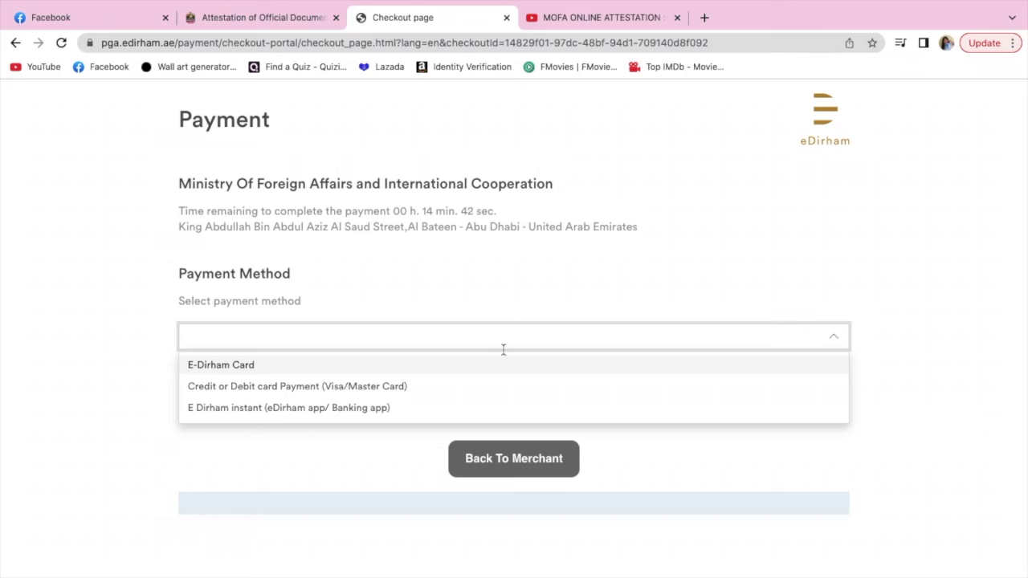
{"action": "left_click", "coordinate": [409, 389]}
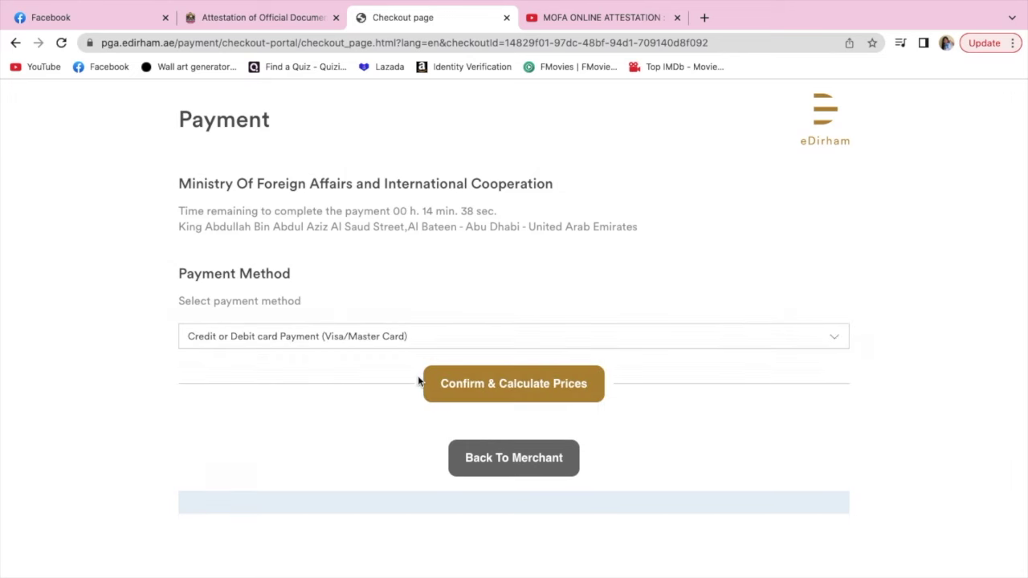
{"action": "left_click", "coordinate": [509, 389]}
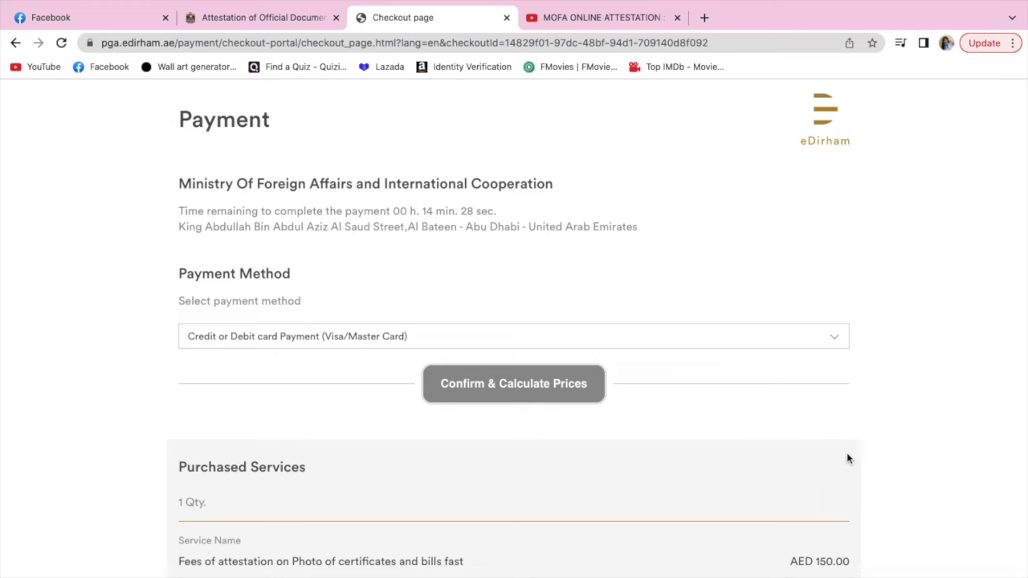
- Review the purchased services and total on the checkout page and proceed with the payment
{"action": "scroll", "coordinate": [846, 457], "scroll_direction": "down", "scroll_amount": 5}
{"action": "scroll", "coordinate": [847, 457], "scroll_direction": "down", "scroll_amount": 3}
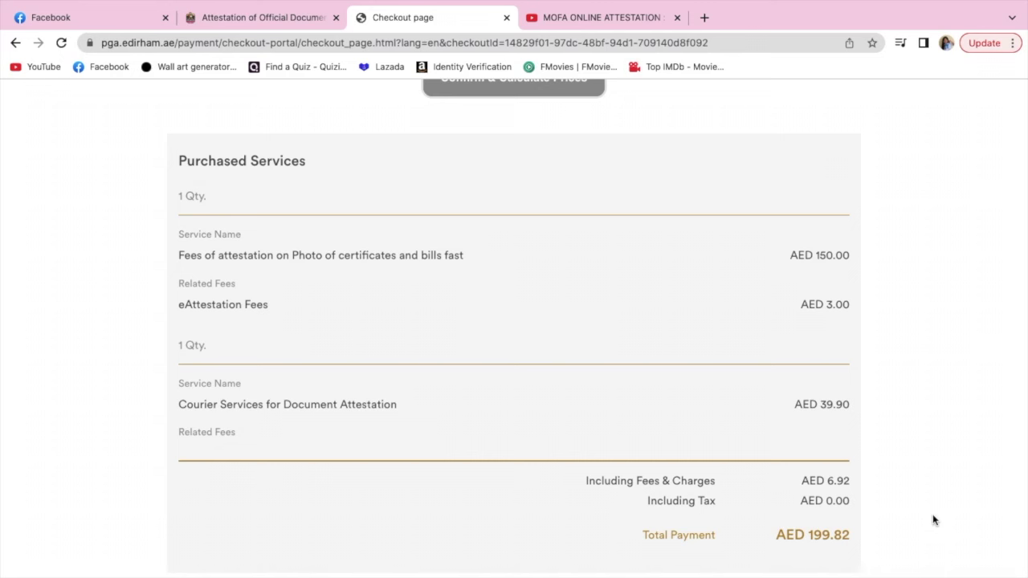
{"action": "scroll", "coordinate": [931, 515], "scroll_direction": "down", "scroll_amount": 1}
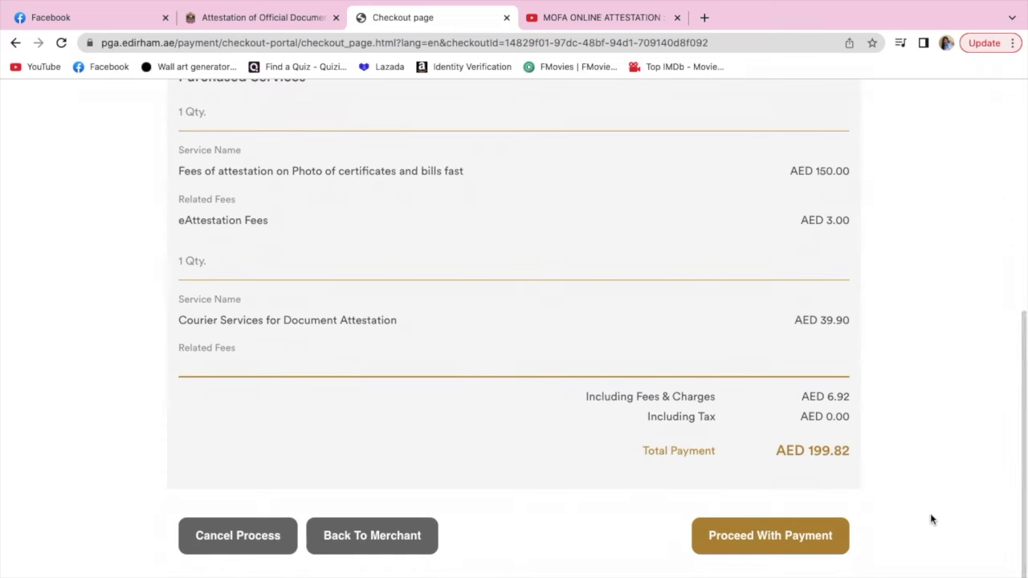
{"action": "left_click", "coordinate": [781, 540]}
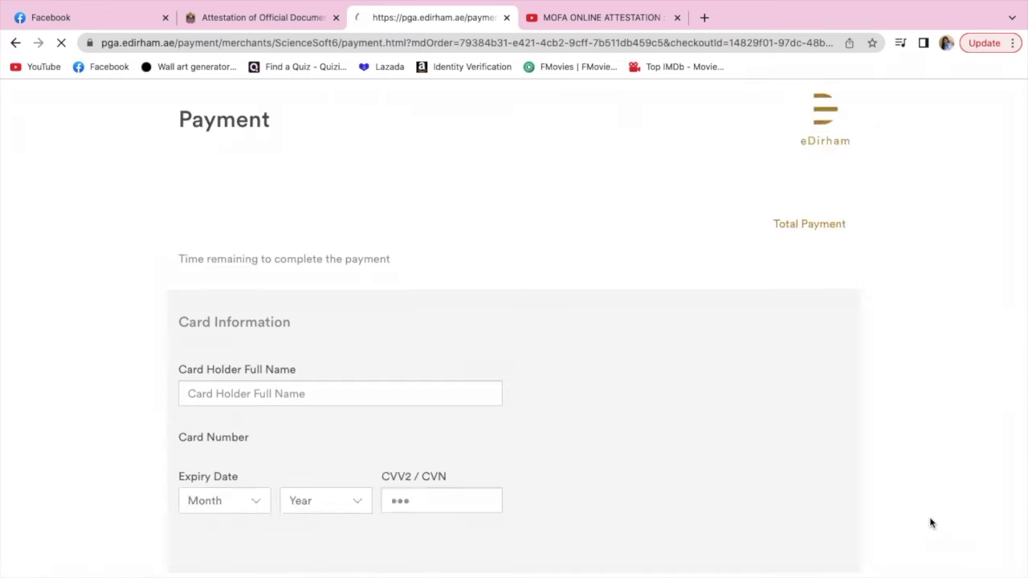
- Fill in the card holder's name, card number, expiry date and security code, and complete the payment
{"action": "scroll", "coordinate": [928, 520], "scroll_direction": "down", "scroll_amount": 2}
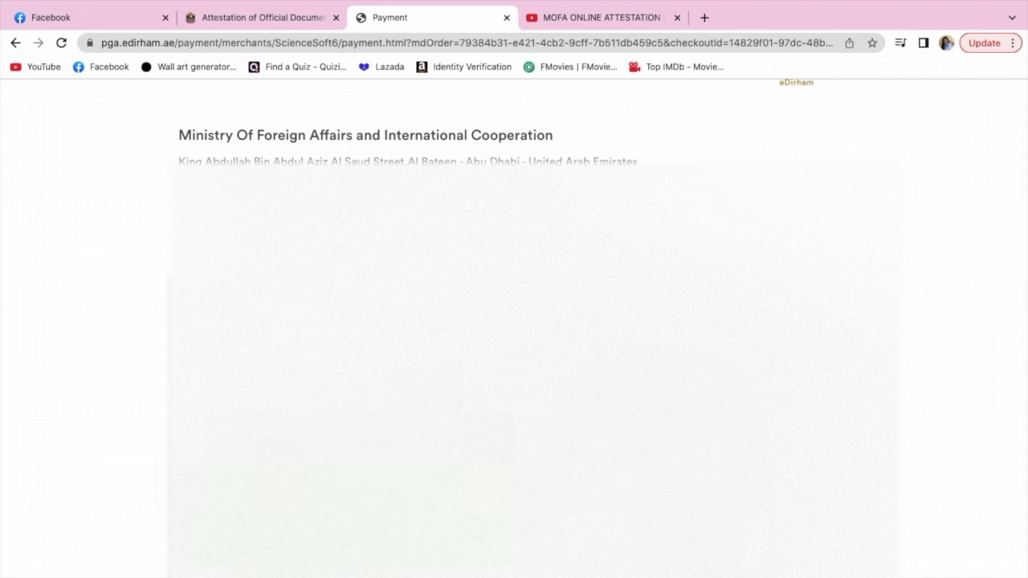
{"action": "scroll", "coordinate": [514, 321], "scroll_direction": "down", "scroll_amount": 3}
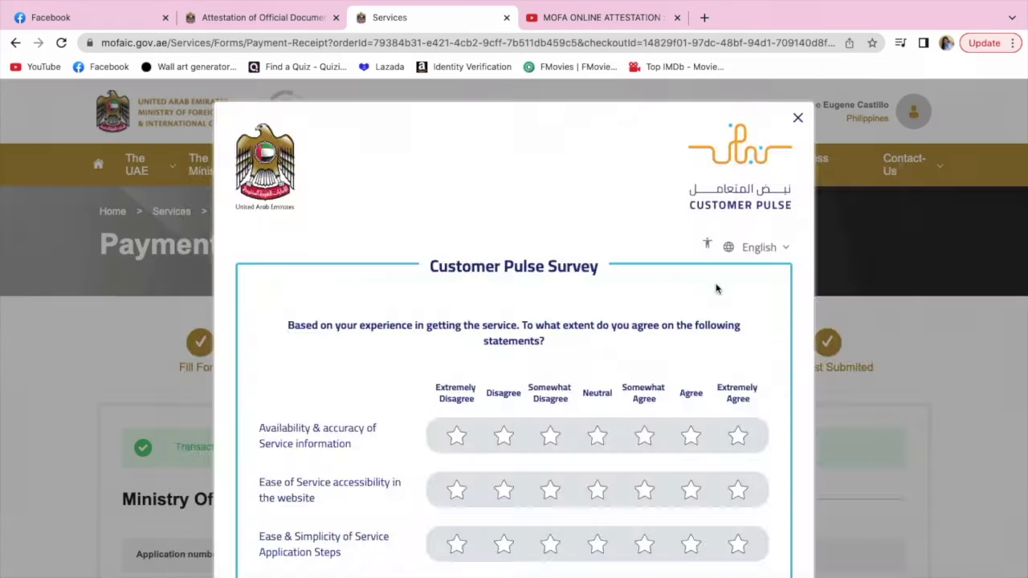
- Dismiss the Customer Pulse Survey and save all pages of the payment receipt as a portrait PDF
{"action": "left_click", "coordinate": [808, 491]}
{"action": "scroll", "coordinate": [409, 441], "scroll_direction": "down", "scroll_amount": 1}
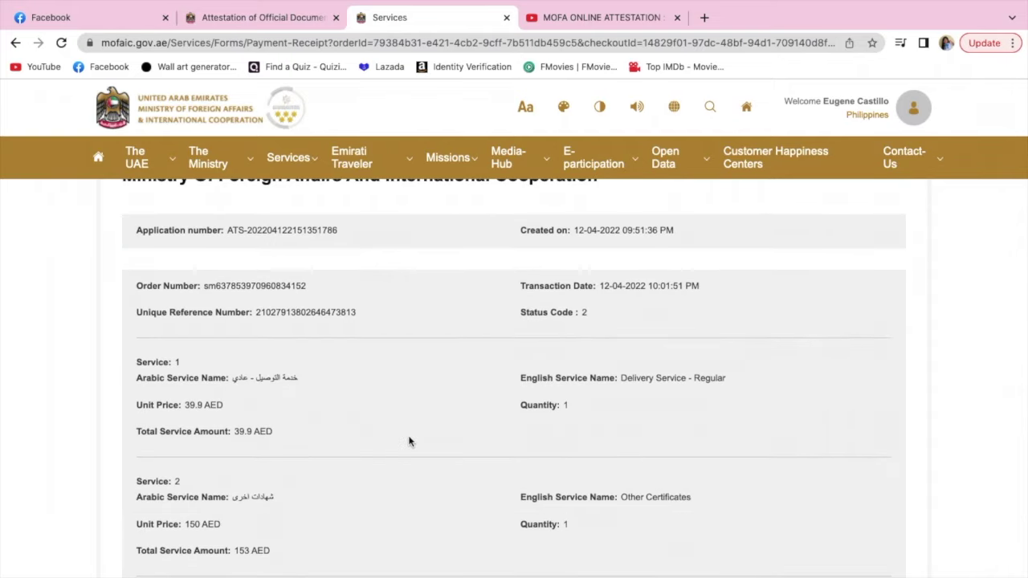
{"action": "scroll", "coordinate": [409, 441], "scroll_direction": "down", "scroll_amount": 3}
{"action": "left_click", "coordinate": [575, 505]}
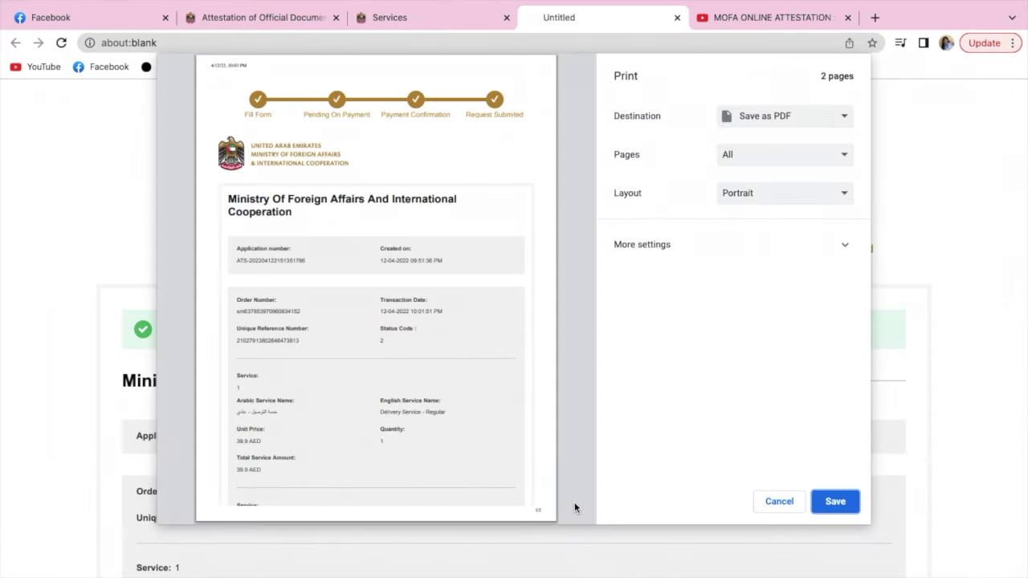
{"action": "key", "text": "Return"}
{"action": "scroll", "coordinate": [679, 277], "scroll_direction": "down", "scroll_amount": 5}
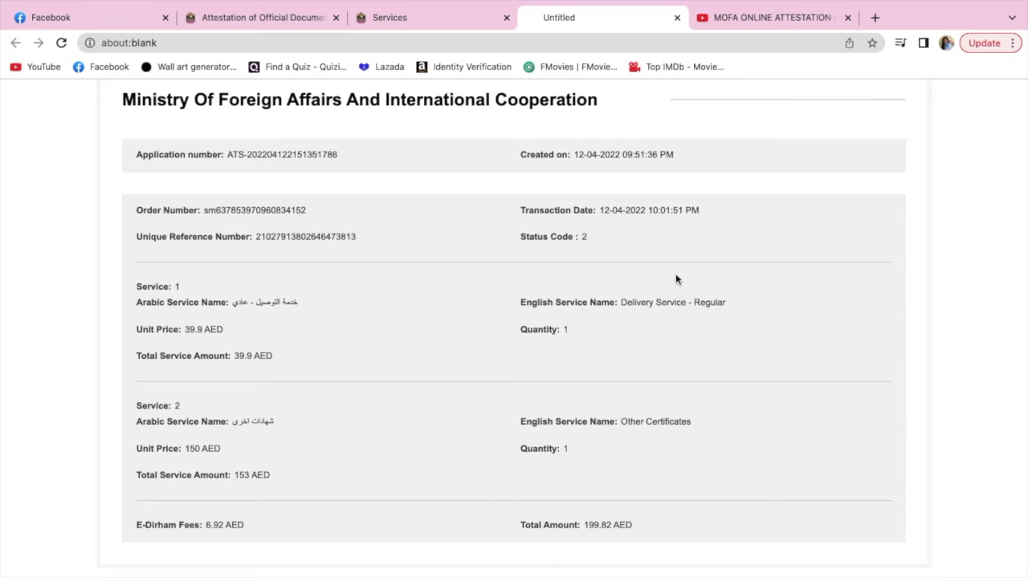
{"action": "scroll", "coordinate": [525, 283], "scroll_direction": "up", "scroll_amount": 2}
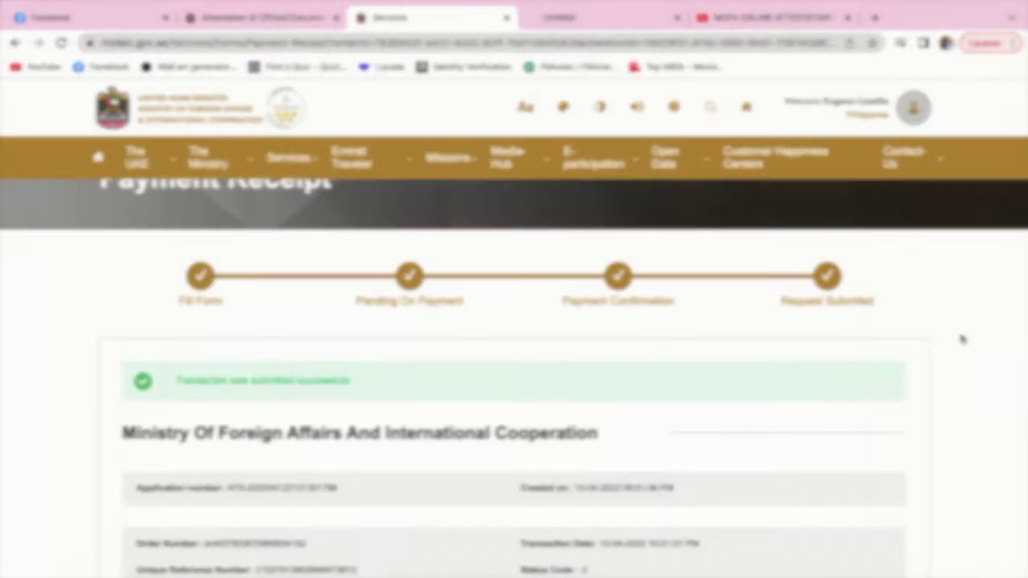